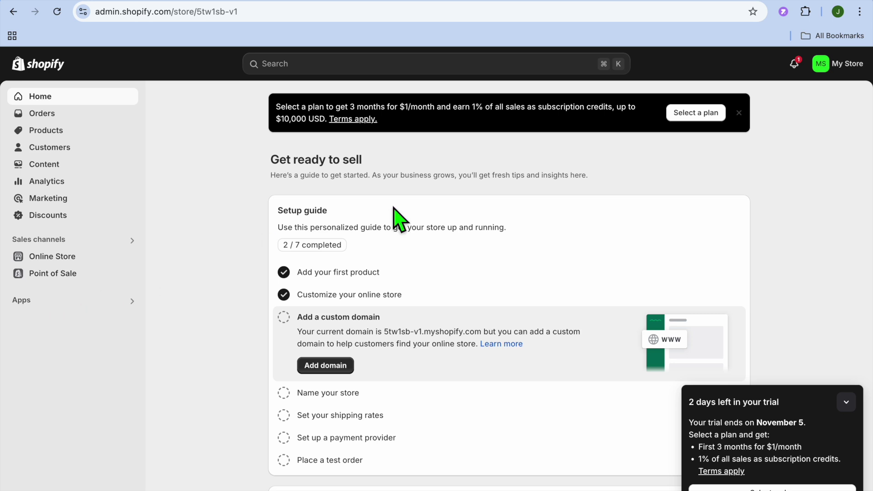
Visit shopify.com, then go back to the store's admin home page.
left_click(726, 13)
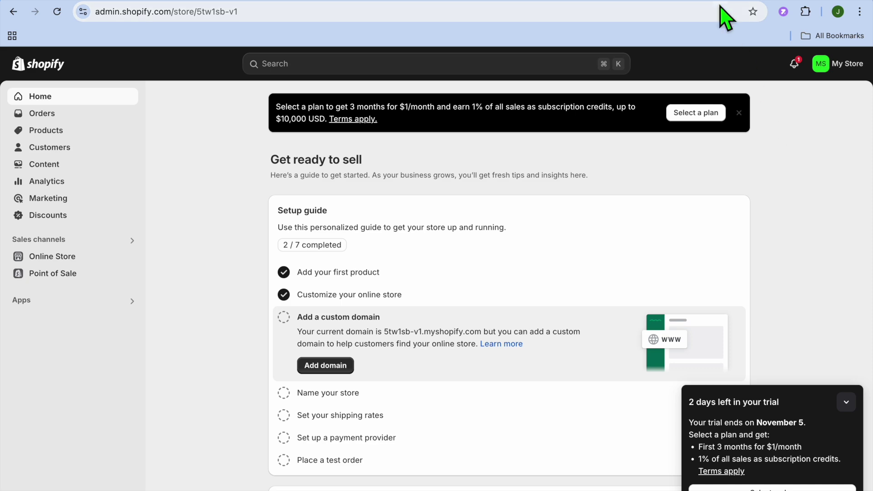
type("shopify.com")
key("Return")
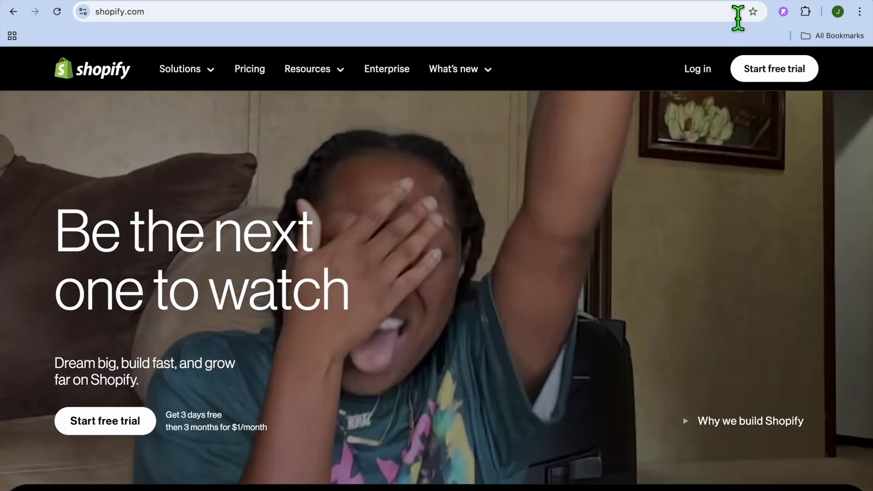
key("super+bracketleft")
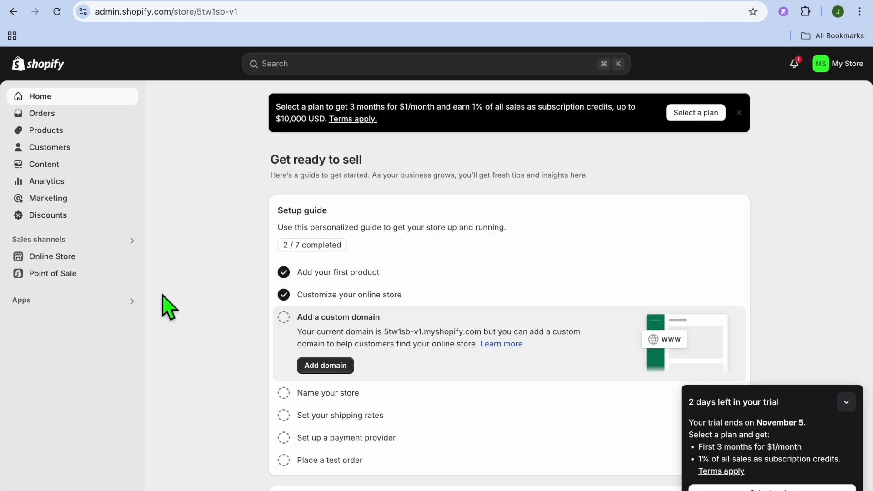
Open the Shopify App Store from Apps > All recommended apps and start a search.
left_click(91, 301)
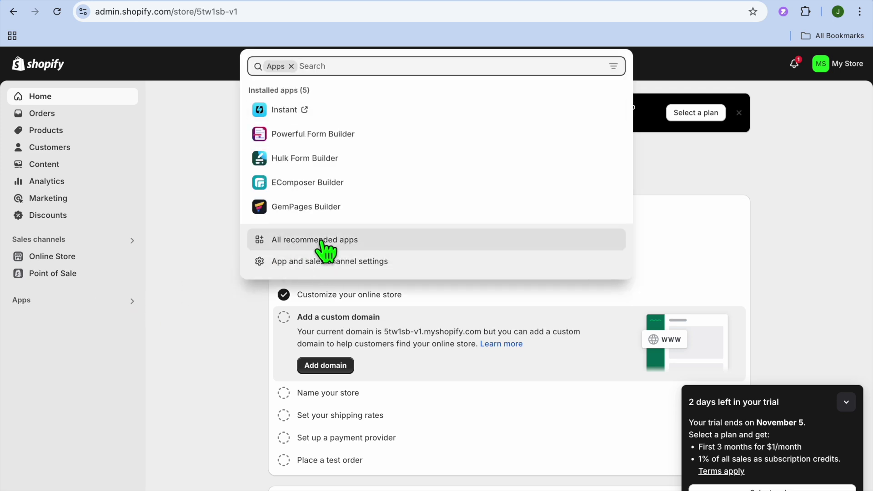
left_click(323, 242)
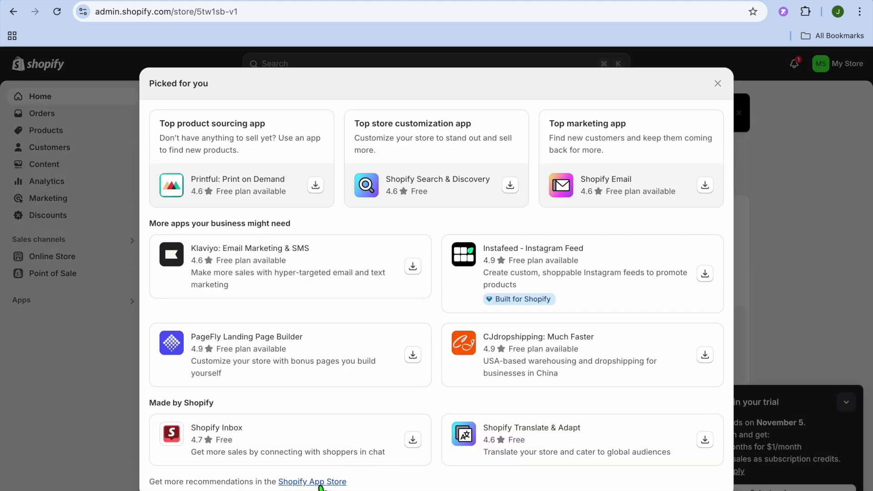
left_click(324, 482)
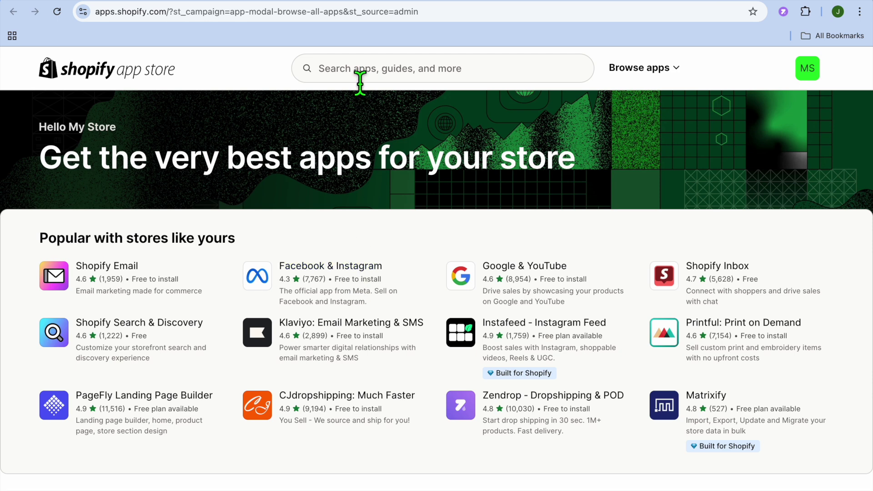
left_click(360, 82)
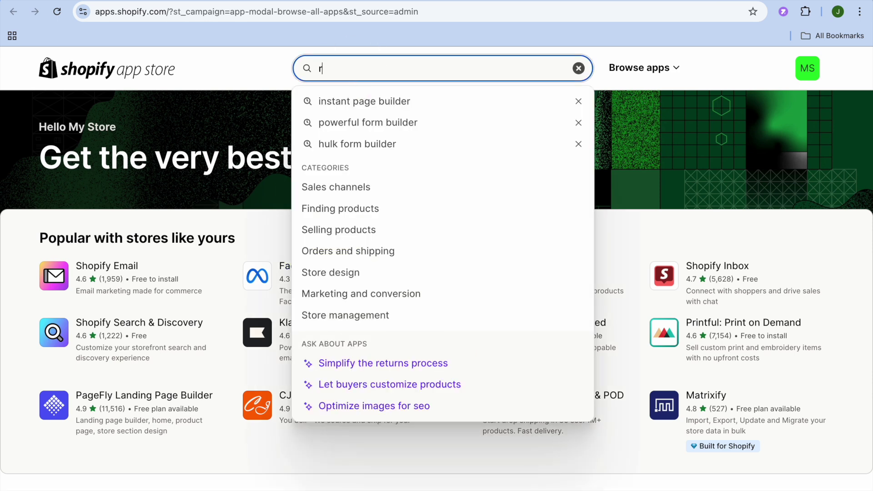
Search 'replo', open Replo Landing Page Designer, check its pricing, and begin installing.
type("replo")
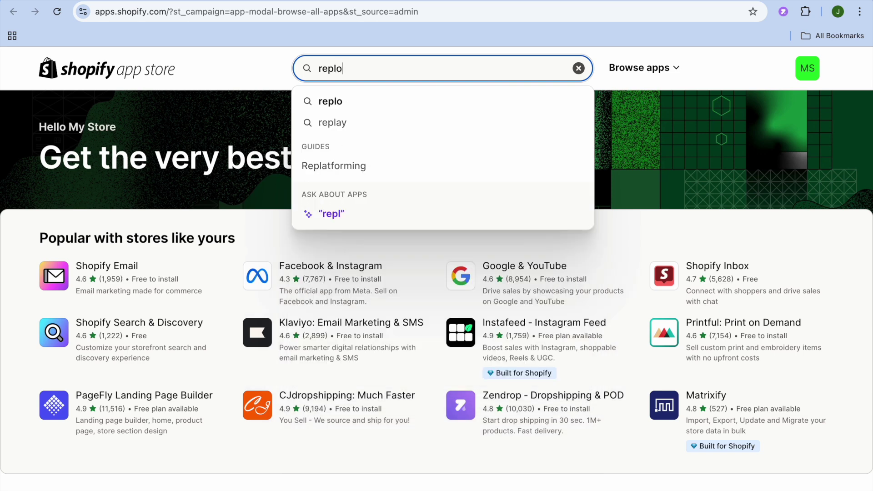
left_click(392, 122)
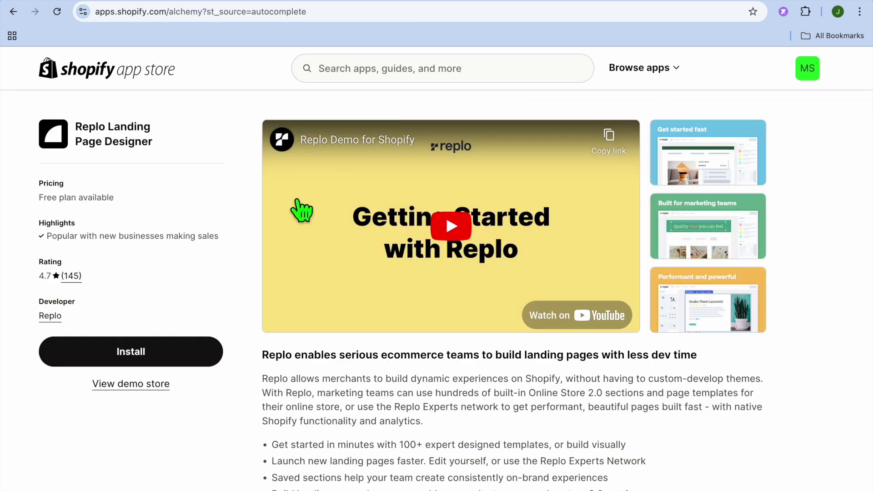
scroll(302, 210, "down", 10)
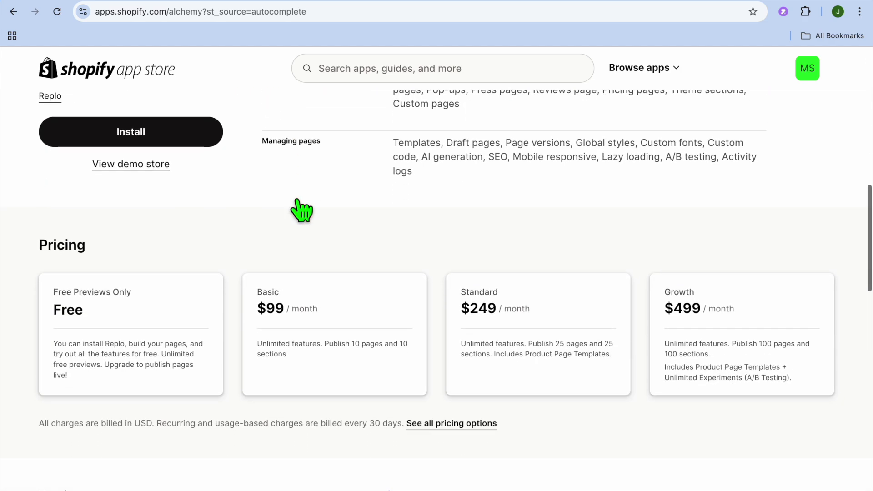
left_click(154, 138)
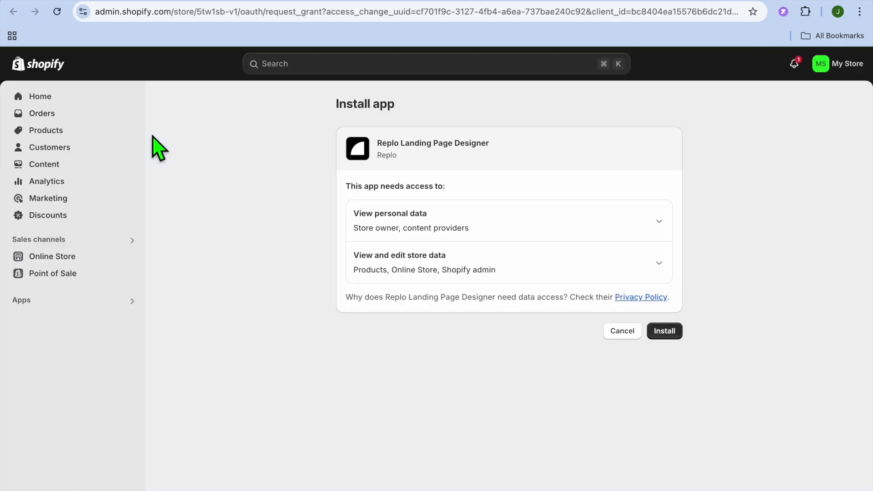
Grant Replo Landing Page Designer access by confirming Install.
left_click(676, 334)
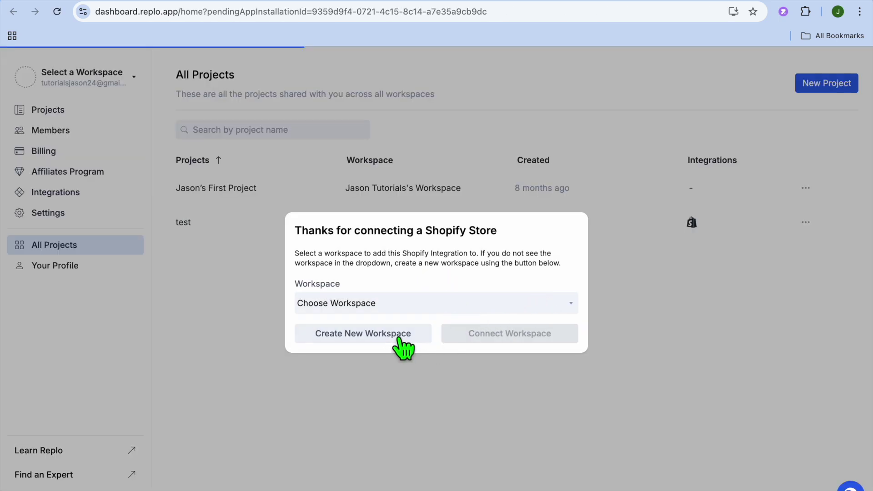
Skip the existing tutorials workspace and create a new workspace named 'test'.
left_click(475, 305)
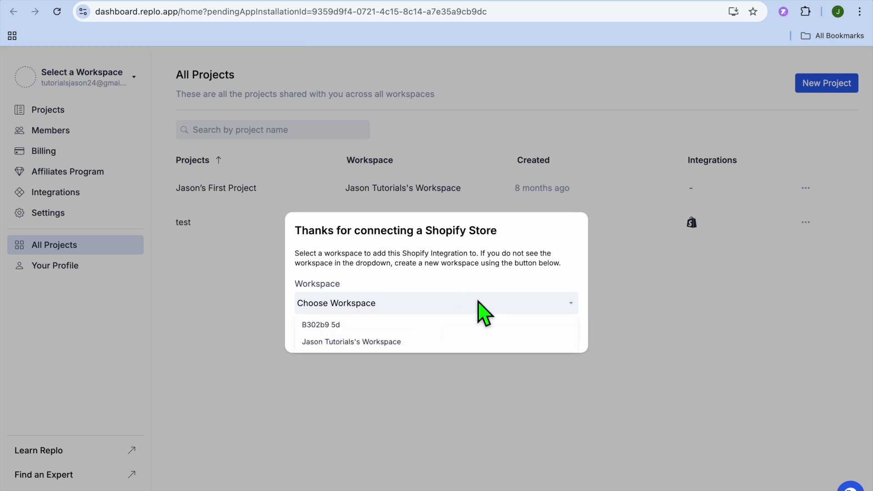
left_click(420, 346)
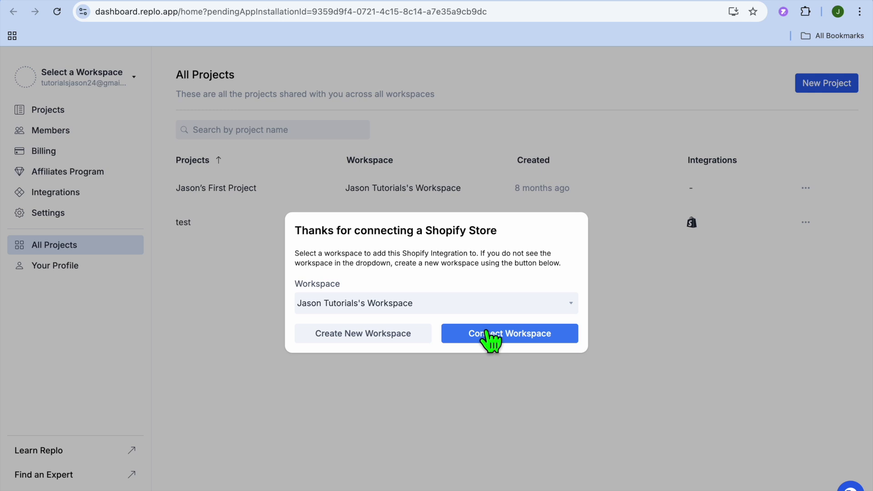
left_click(412, 304)
left_click(394, 404)
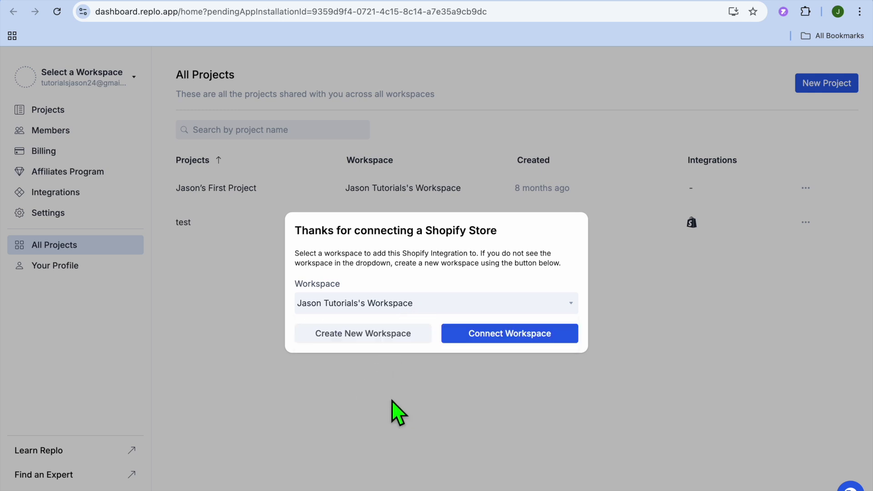
left_click(408, 315)
left_click(371, 436)
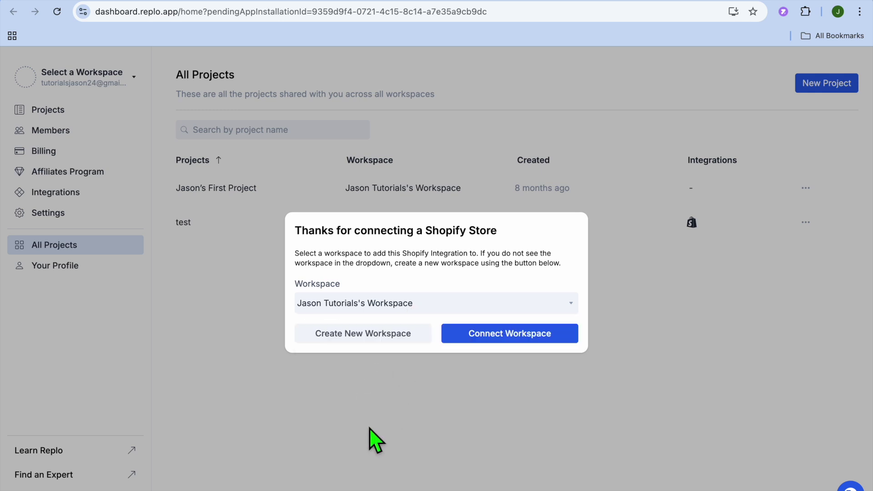
left_click(373, 336)
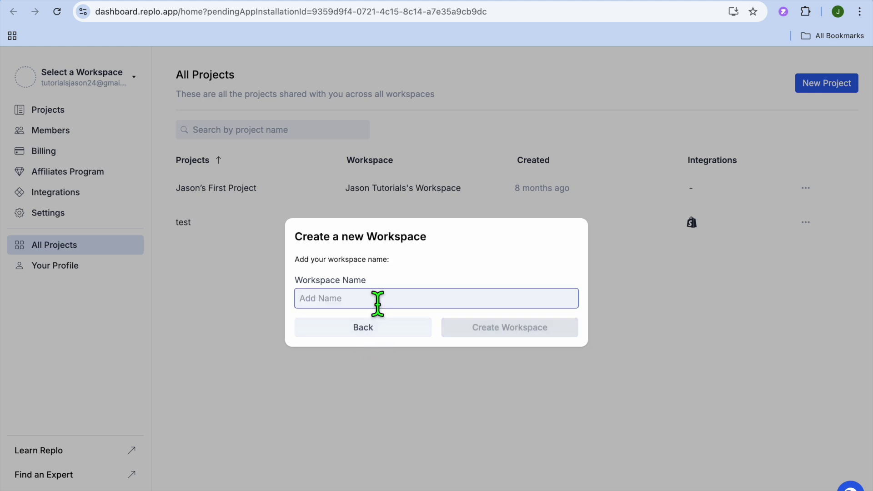
type("test")
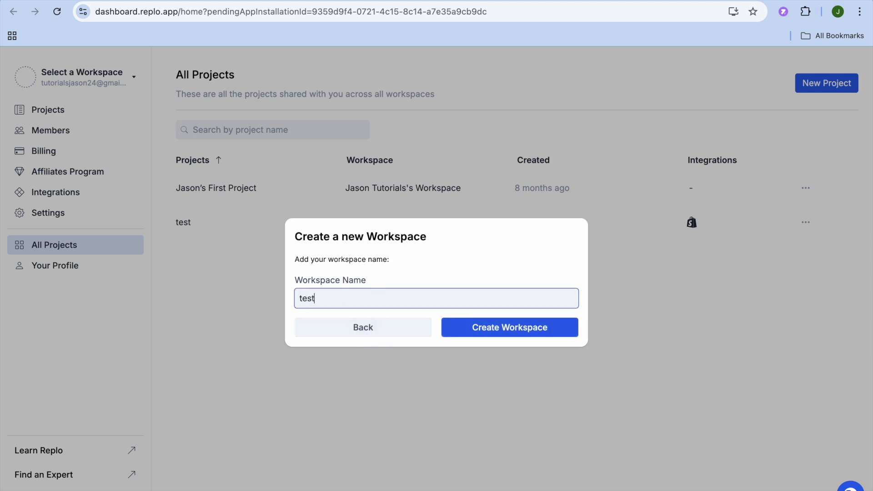
left_click(507, 331)
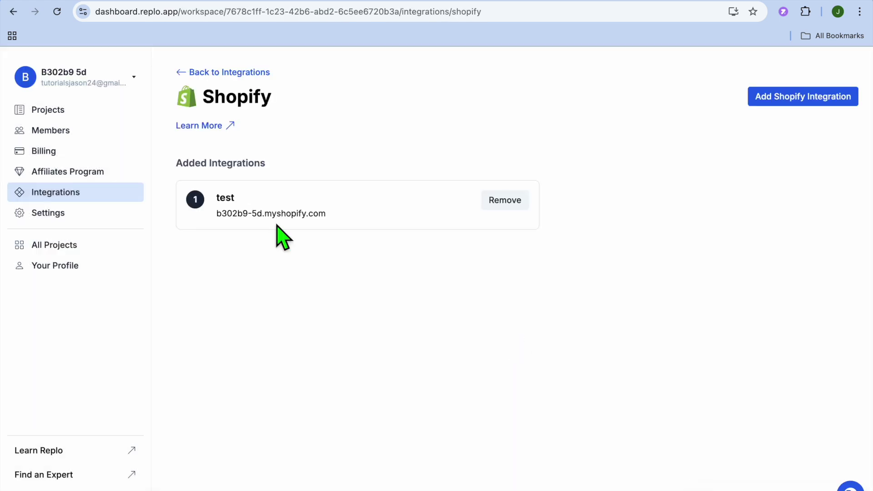
Create a Shopify-connected Replo project named 'first' in the test workspace.
left_click(94, 116)
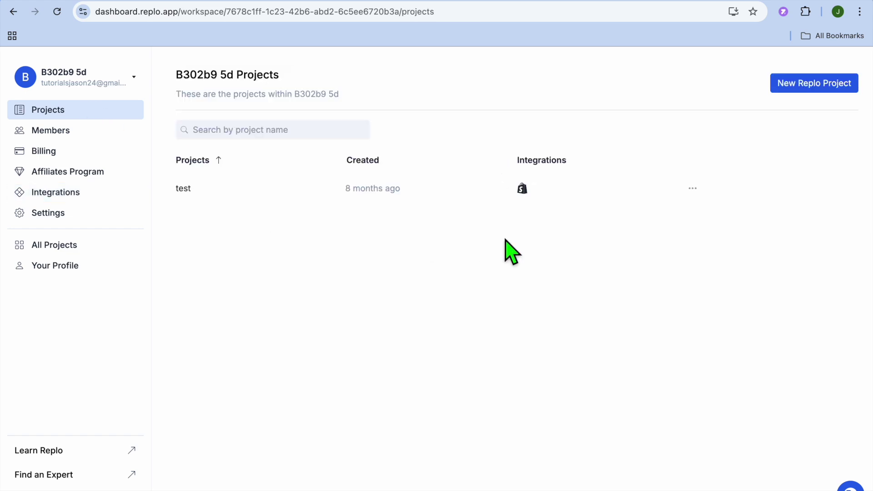
left_click(812, 88)
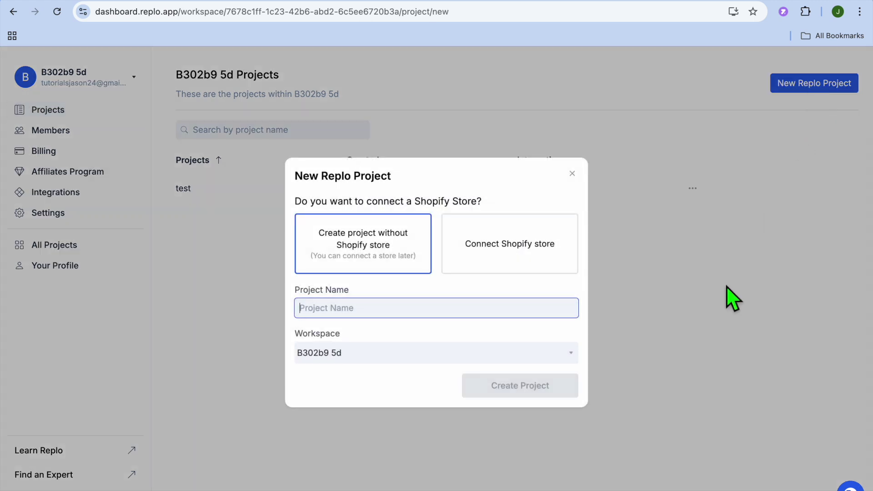
left_click(549, 262)
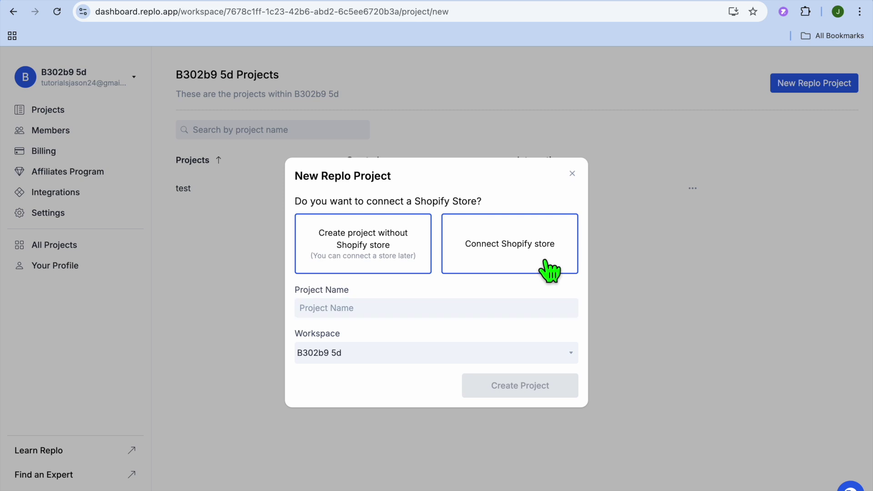
left_click(488, 300)
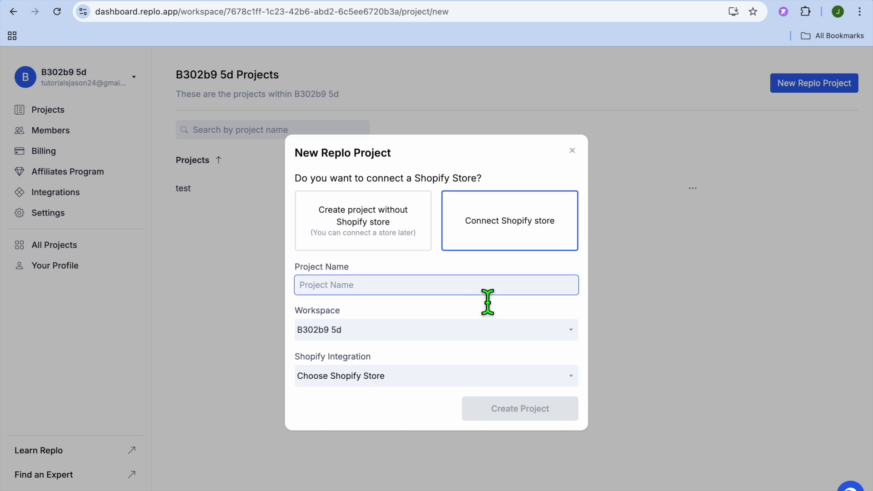
type("first")
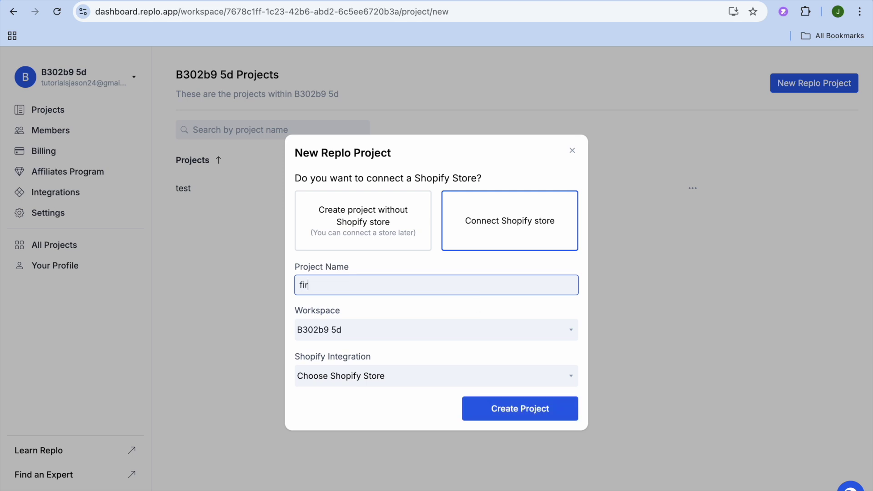
left_click(514, 338)
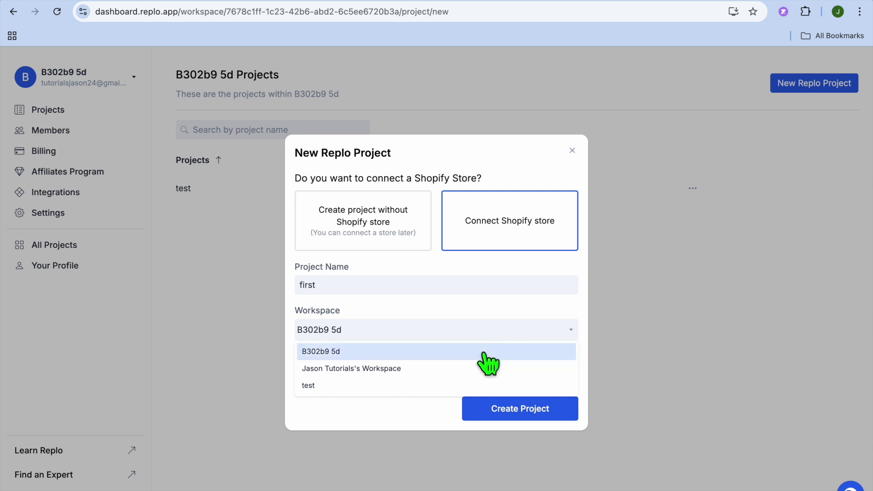
left_click(412, 386)
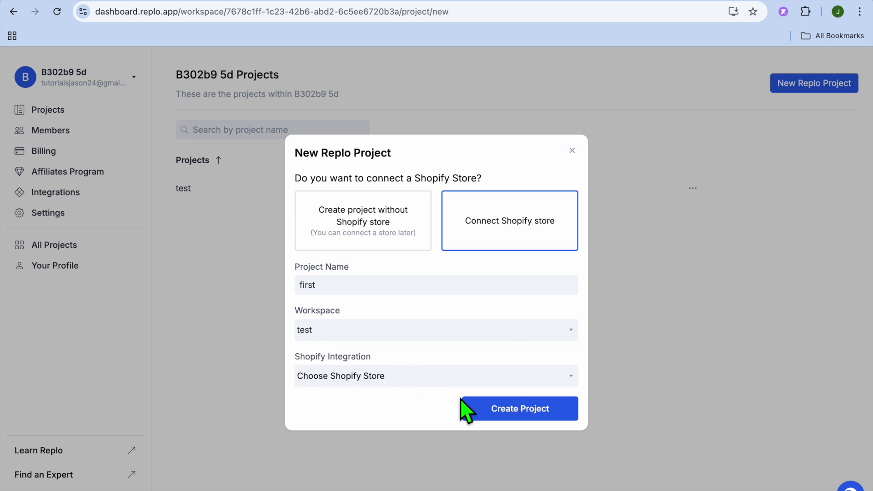
left_click(489, 414)
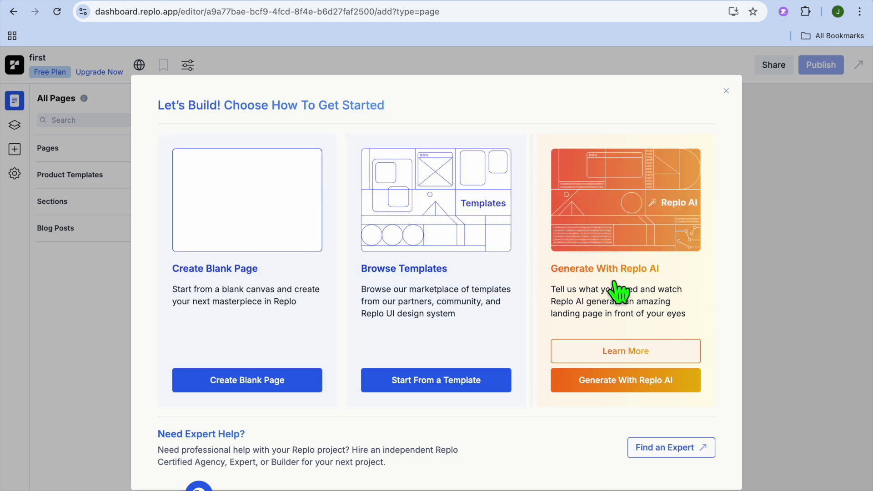
Open the Replo Marketplace via Start From a Template, filtered to Product Page Templates.
left_click(463, 387)
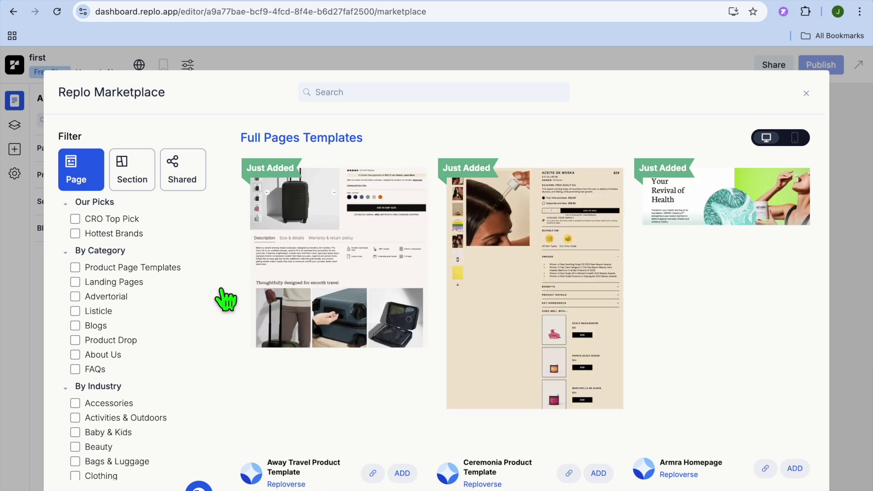
left_click(76, 268)
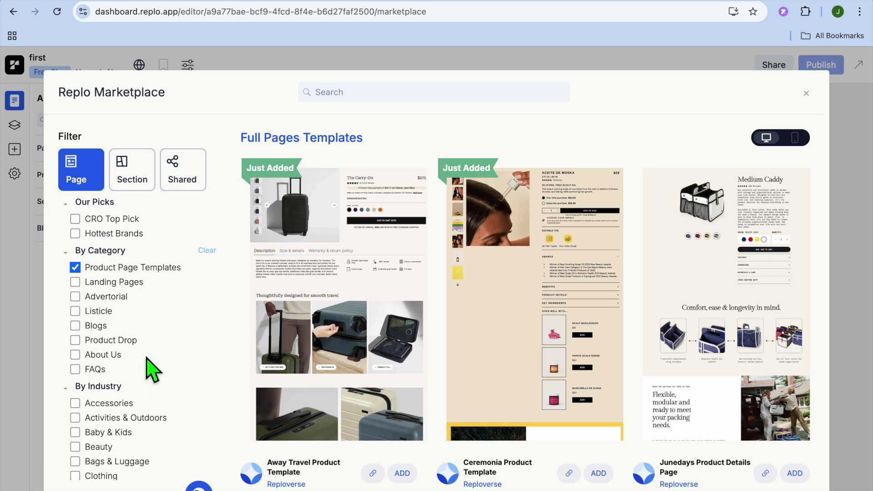
Browse the product page templates and open the Away Travel Product Template details.
scroll(557, 366, "down", 10)
scroll(557, 366, "down", 20)
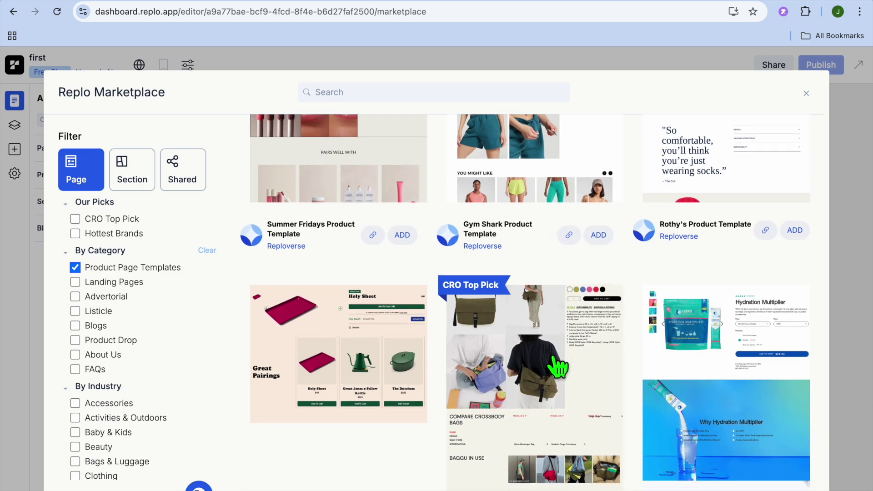
scroll(557, 366, "up", 15)
scroll(557, 366, "up", 10)
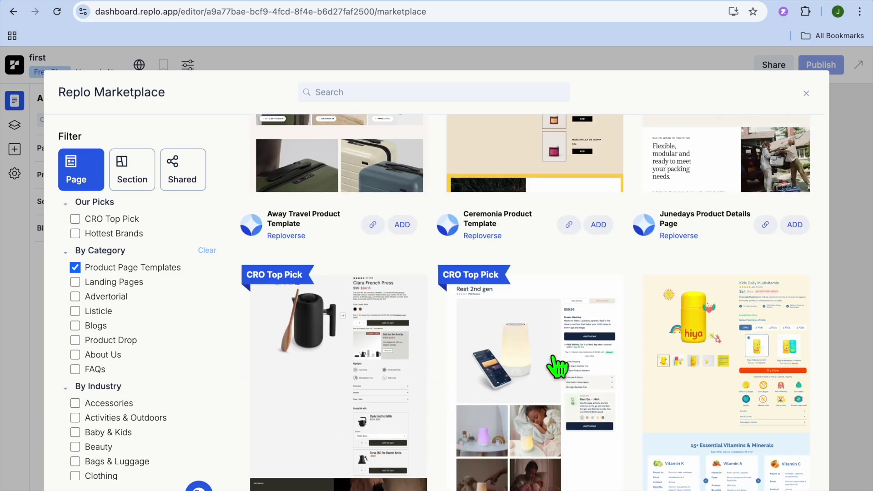
left_click(350, 325)
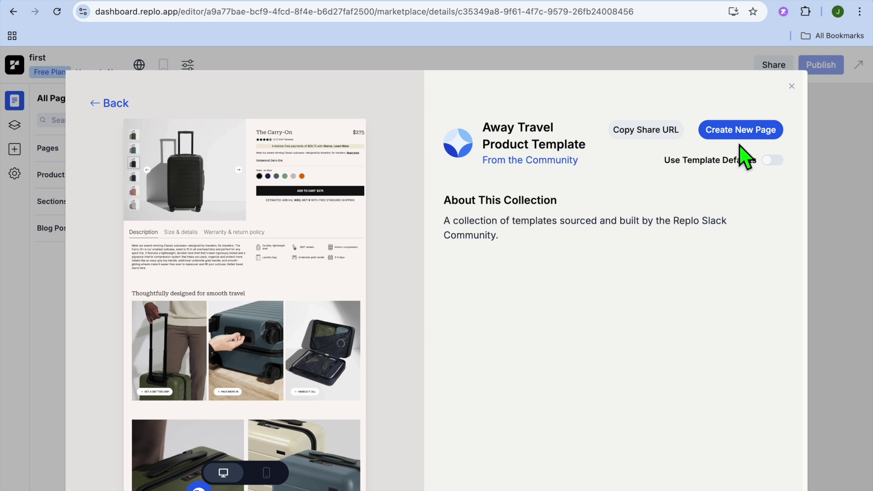
Create a page named 'test product' from the Away Travel template.
left_click(756, 133)
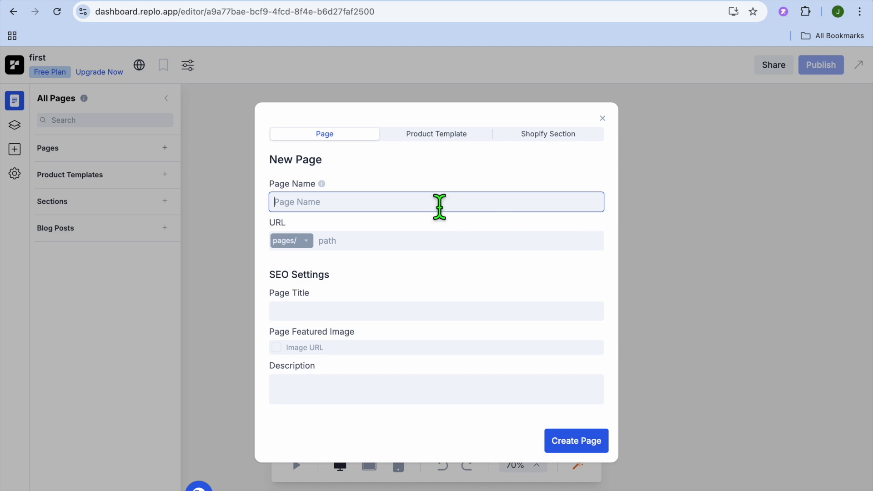
type("test product")
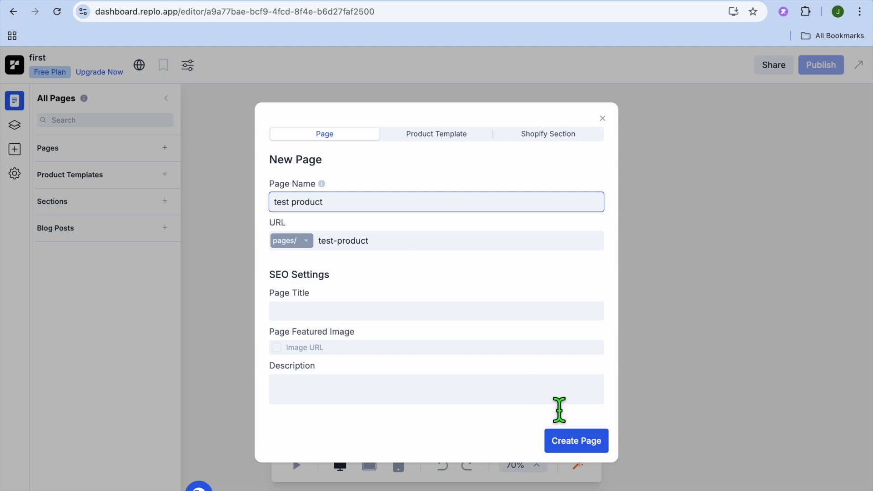
left_click(572, 442)
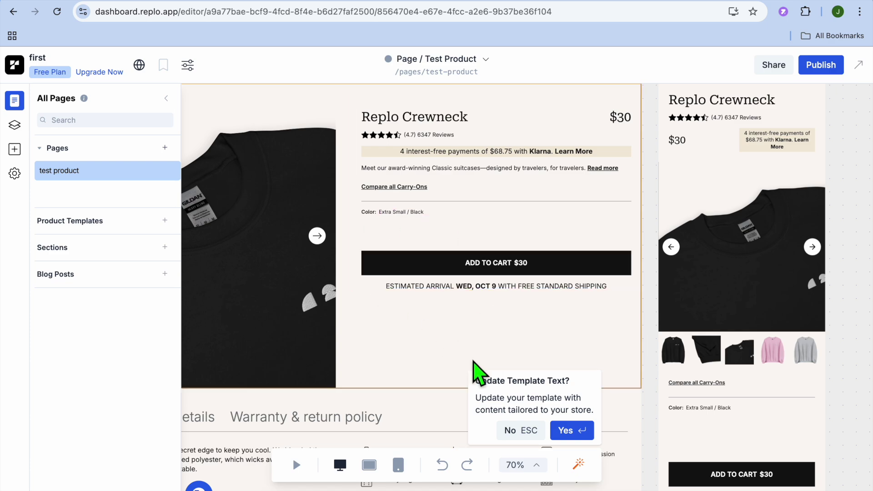
Select the main product image on the canvas and choose Change Image.
scroll(474, 362, "down", 10)
scroll(474, 363, "up", 15)
scroll(474, 363, "down", 7)
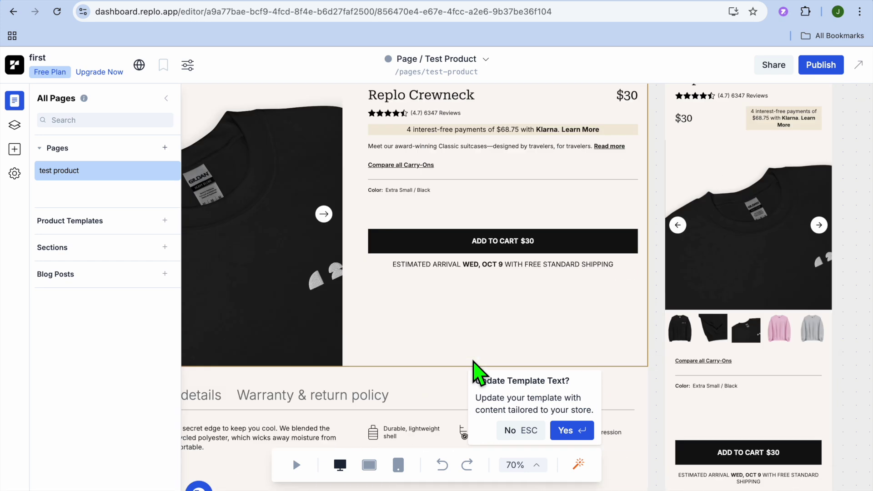
scroll(474, 362, "down", 3)
scroll(474, 362, "up", 3)
left_click(257, 204)
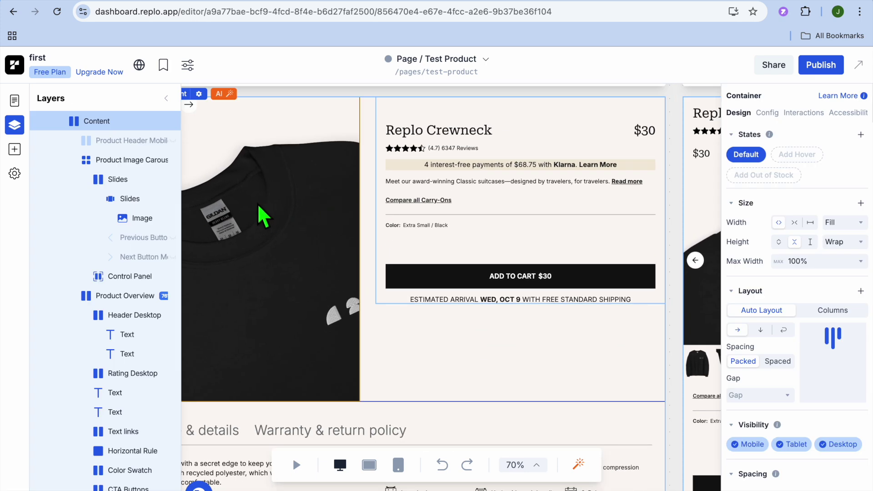
left_click(287, 209)
right_click(287, 209)
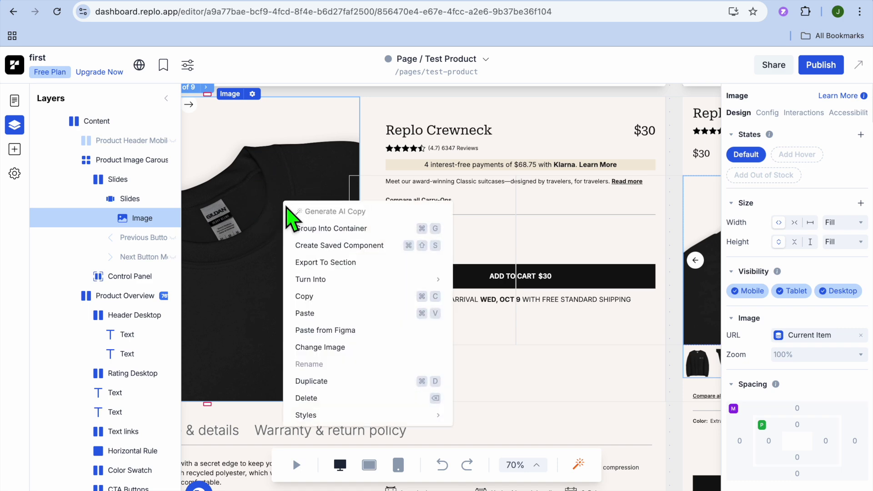
left_click(345, 349)
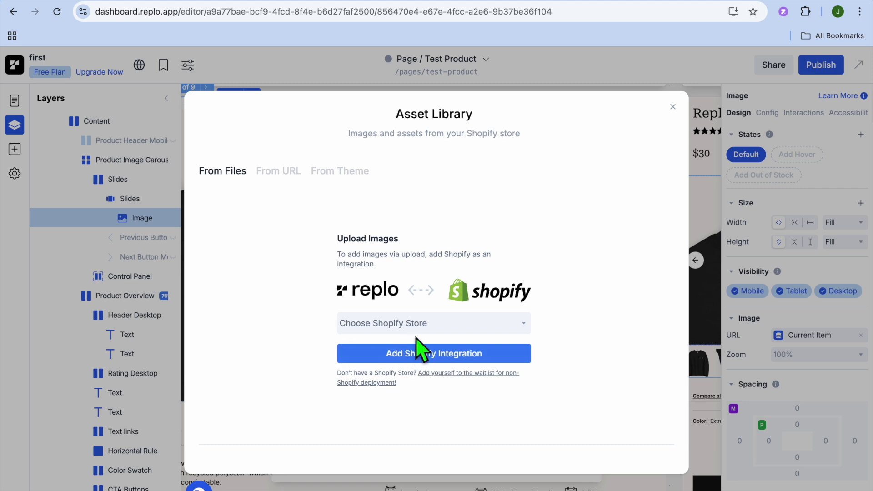
Add the store's Shopify integration in the Asset Library and reach the store password prompt.
left_click(462, 353)
left_click(453, 324)
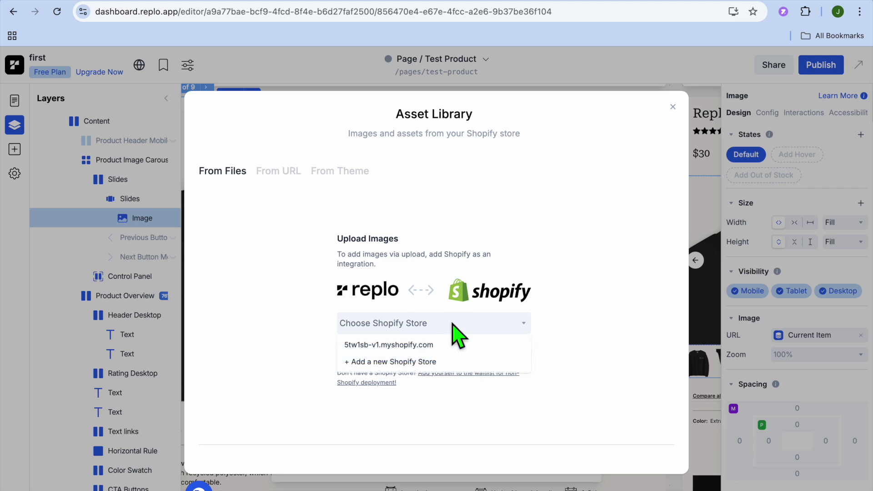
left_click(468, 348)
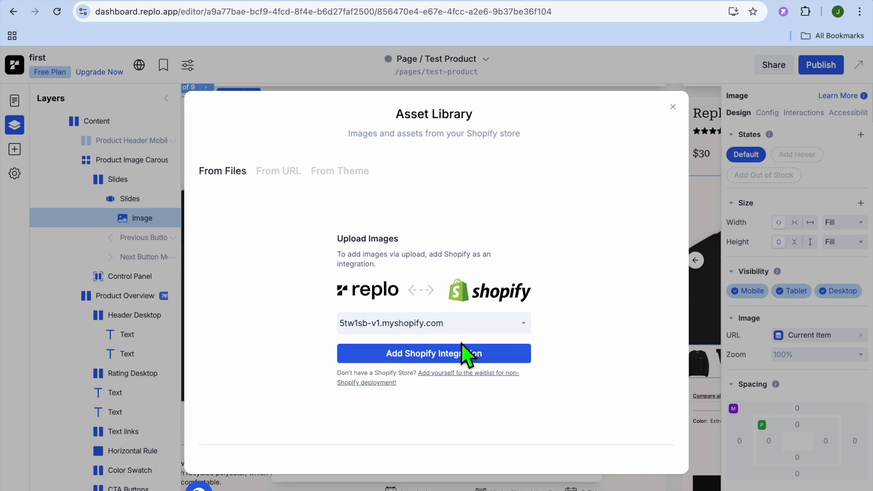
left_click(445, 359)
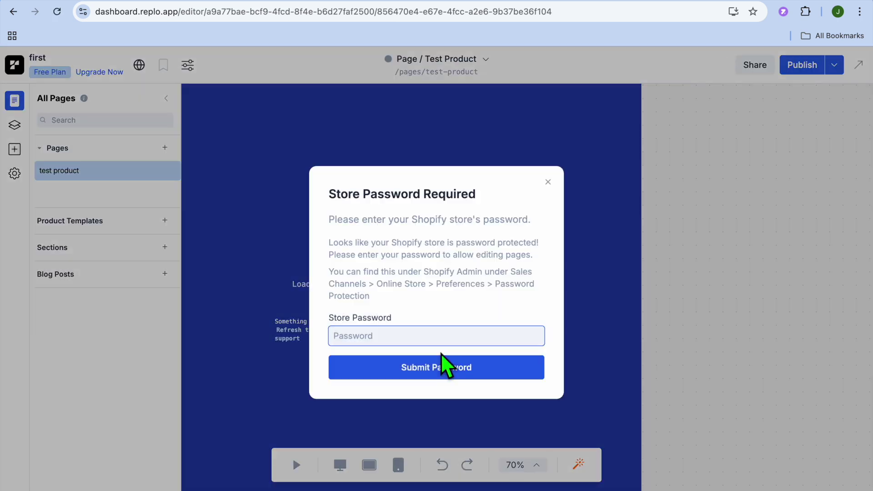
left_click(412, 340)
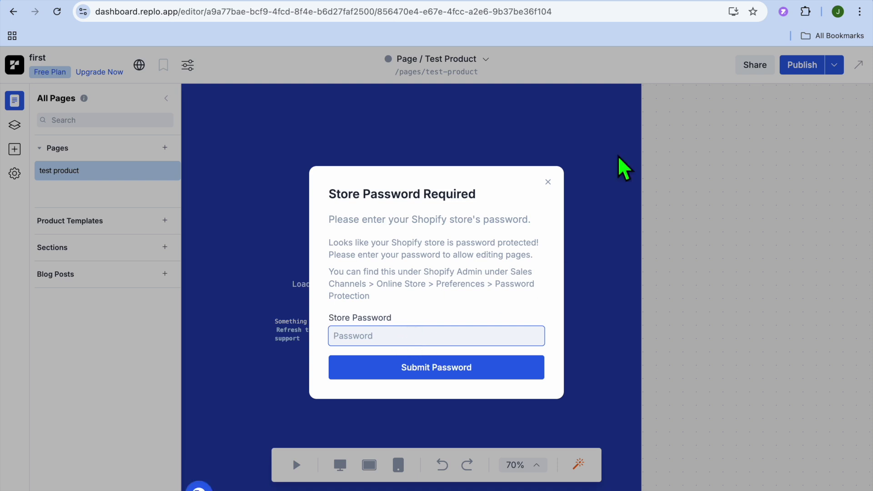
left_click(710, 4)
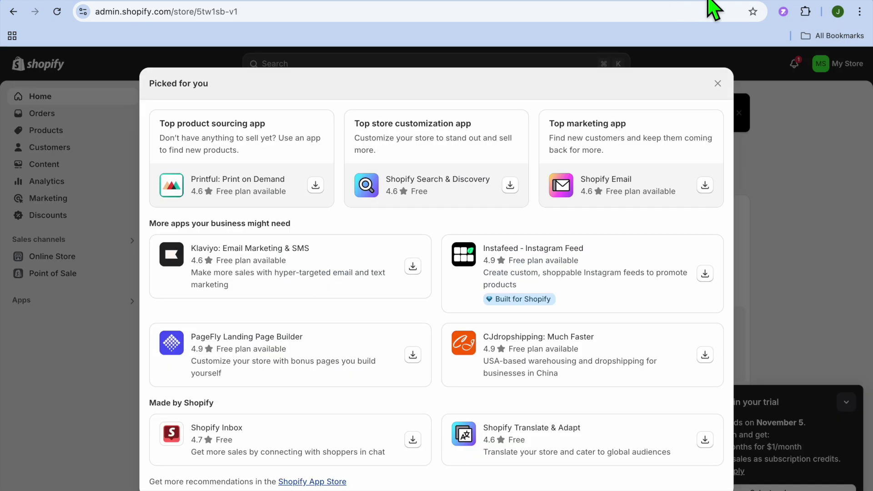
Copy the store password from Online Store > Preferences and return to Replo.
left_click(717, 83)
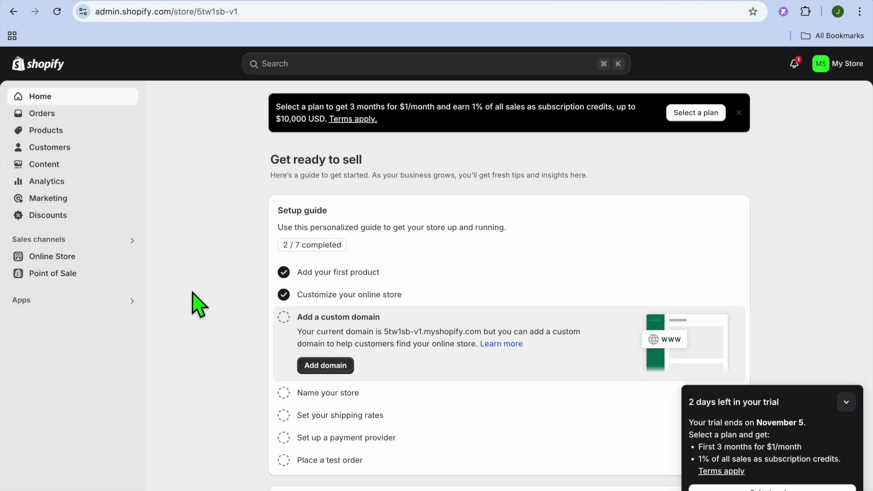
left_click(76, 258)
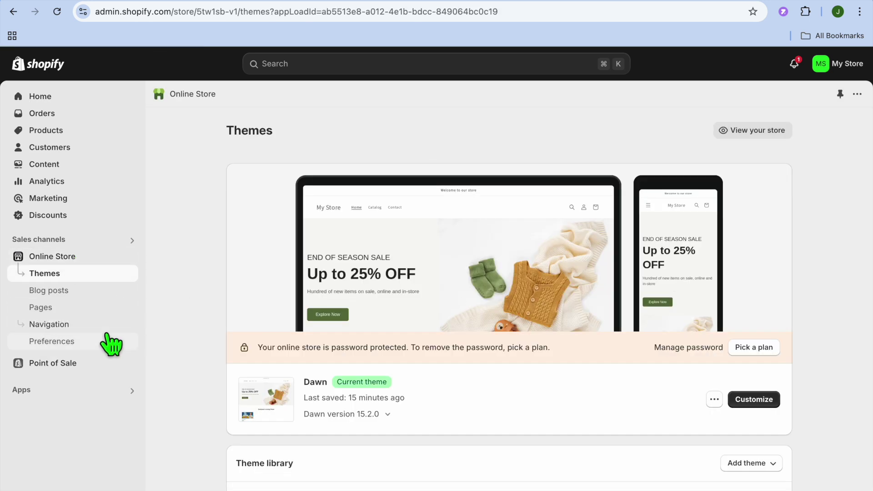
left_click(75, 347)
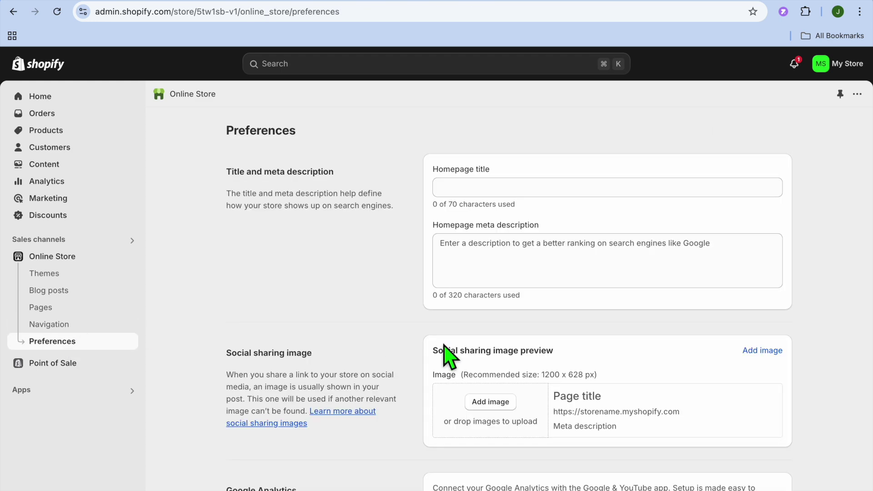
scroll(445, 357, "down", 13)
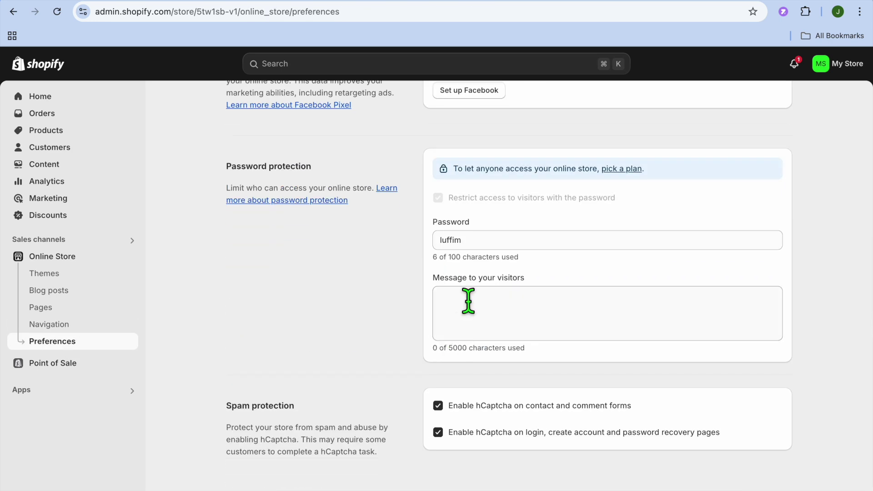
double_click(449, 239)
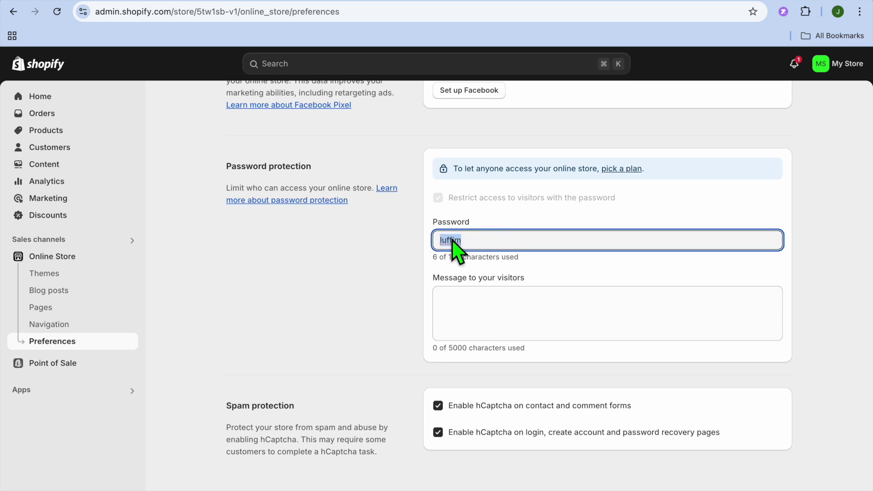
right_click(453, 244)
left_click(473, 374)
key("ctrl+Tab")
Paste the store password into the password field and submit it.
right_click(428, 340)
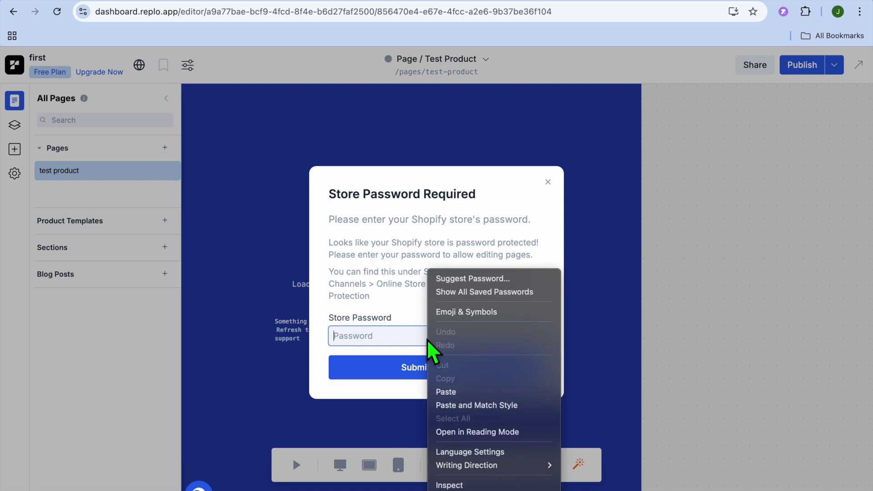
left_click(455, 392)
left_click(417, 368)
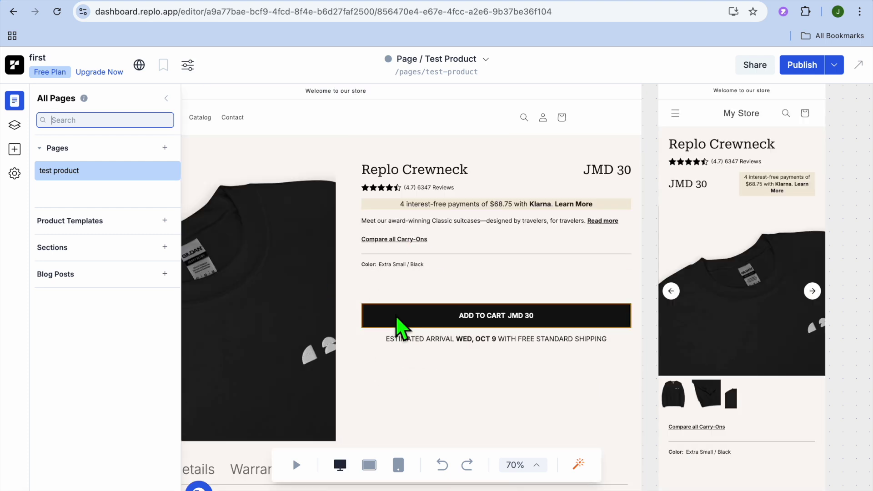
Swap the main product image for the SELL 1 ON 1 COACHING podia image from the Asset Library.
left_click(314, 291)
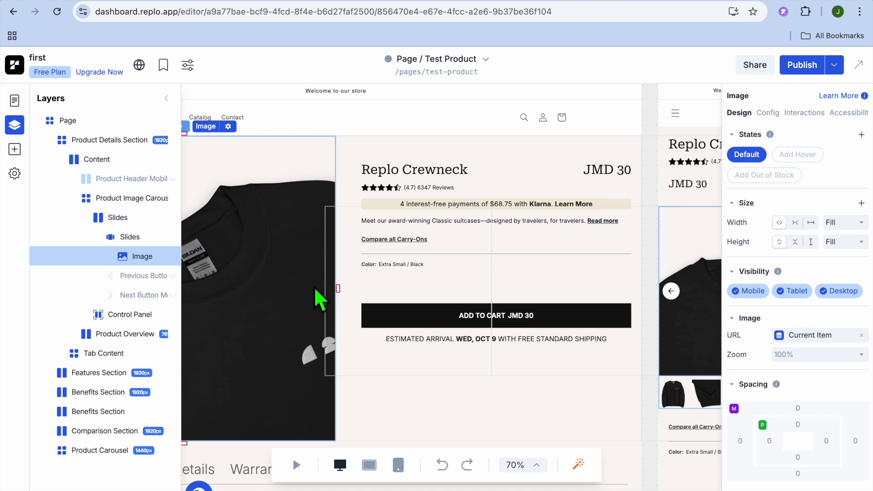
right_click(267, 272)
left_click(300, 410)
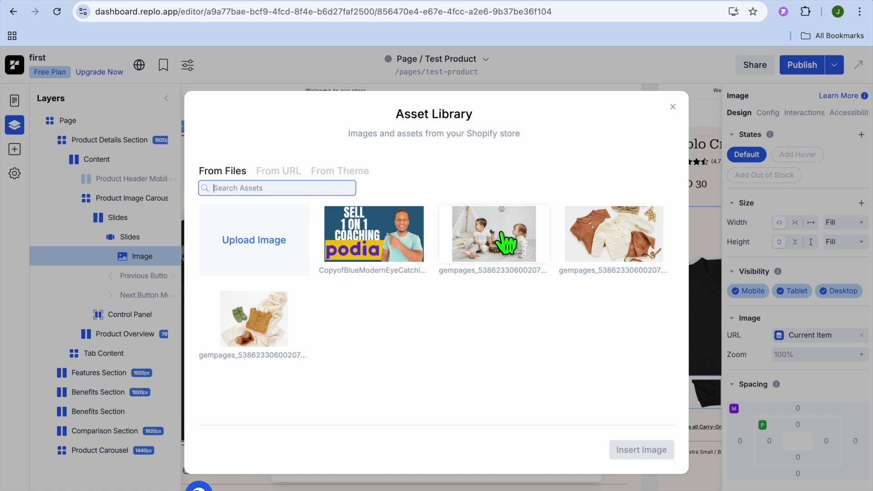
left_click(388, 231)
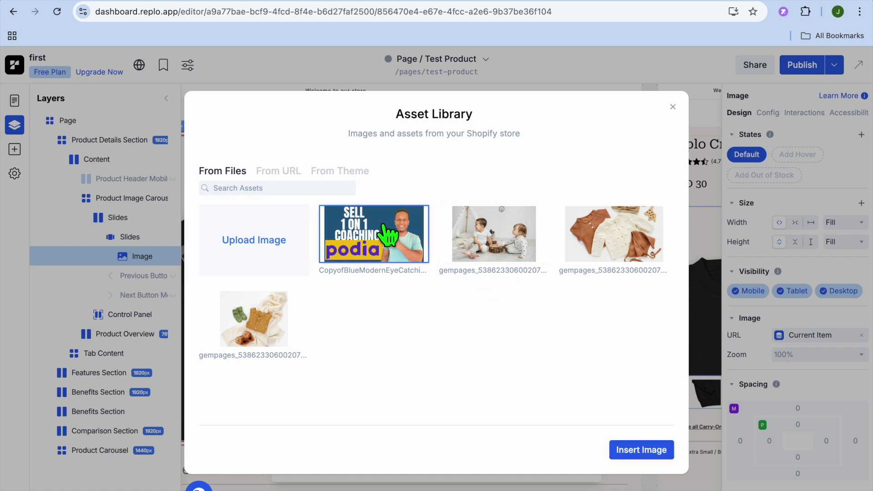
left_click(645, 459)
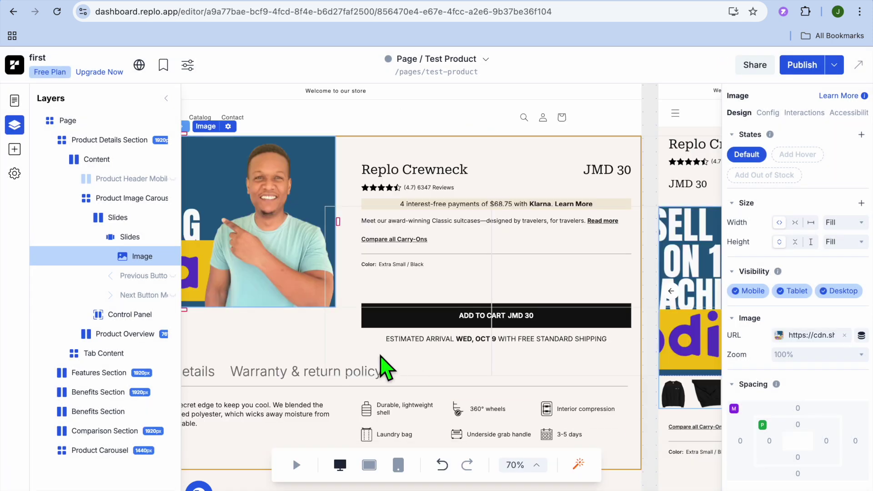
left_click(456, 177)
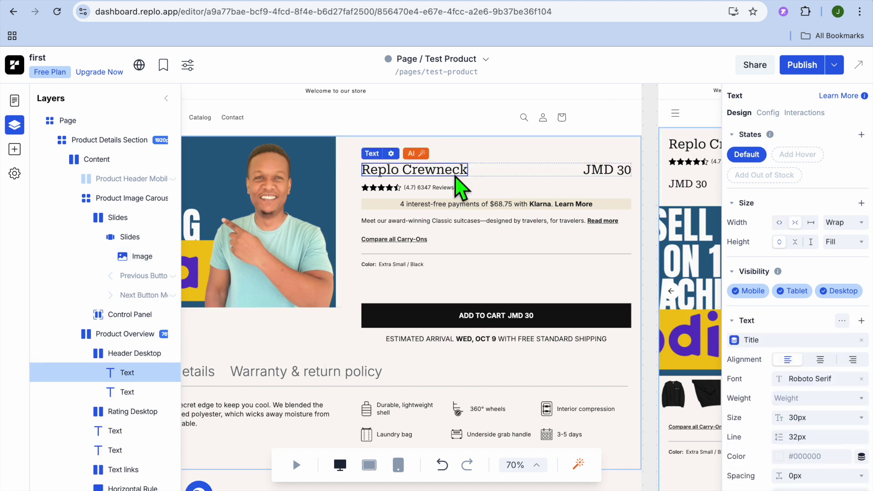
right_click(453, 186)
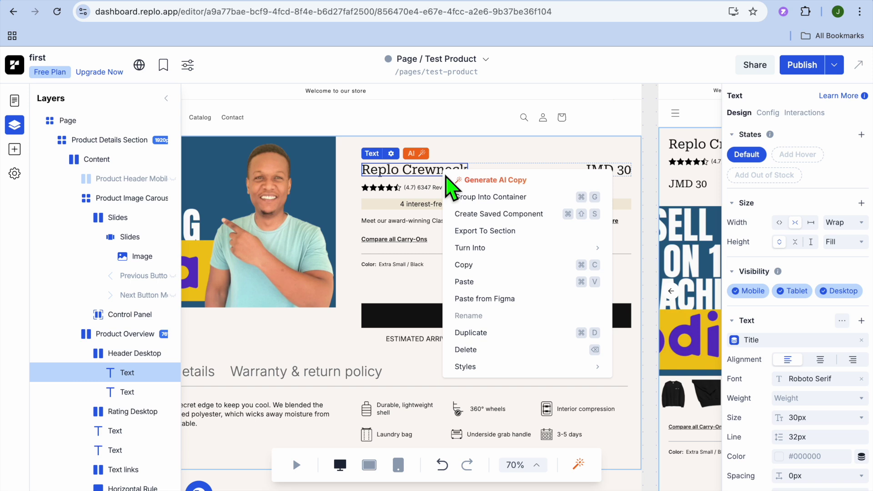
mouse_move(484, 254)
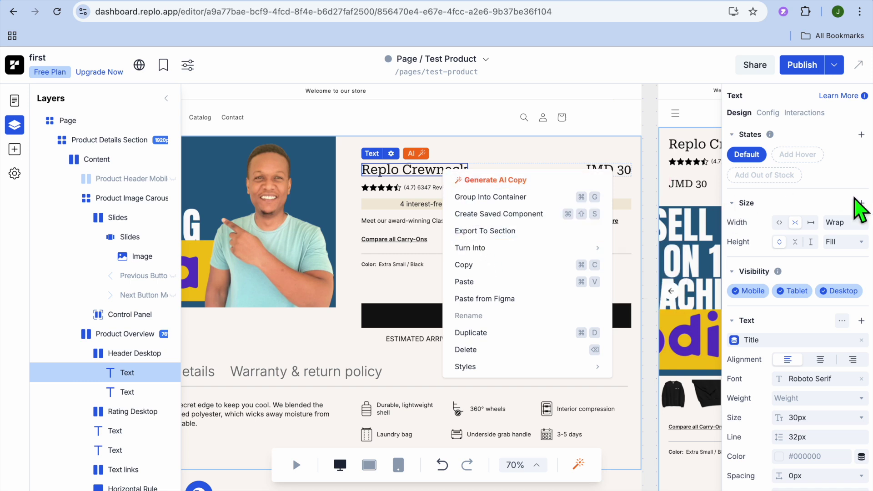
left_click(357, 379)
scroll(357, 385, "down", 10)
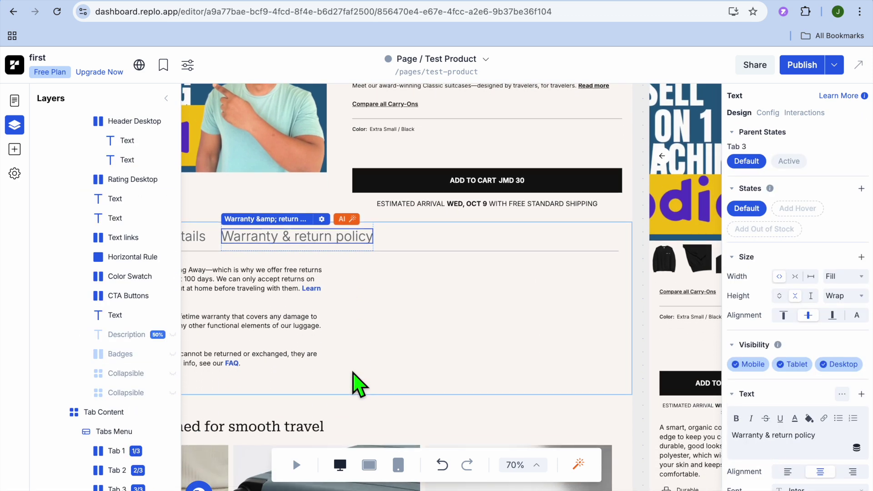
scroll(357, 384, "down", 2)
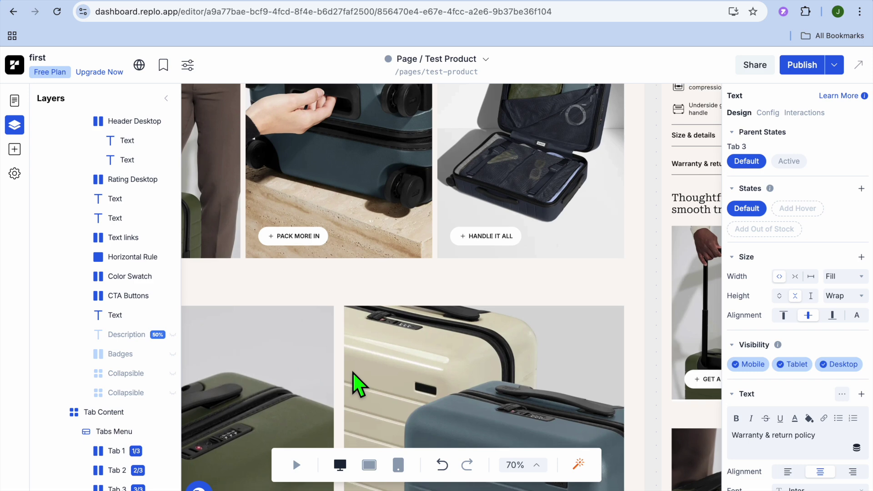
left_click(359, 210)
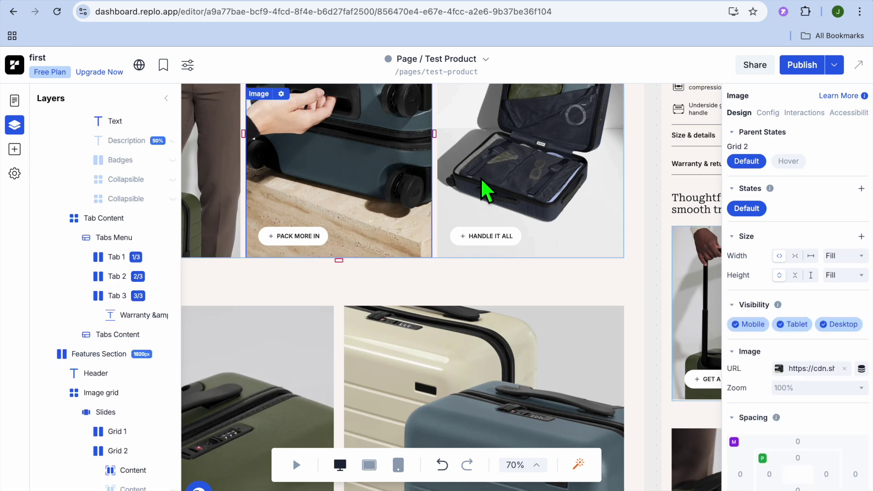
scroll(386, 201, "up", 9)
scroll(386, 200, "down", 6)
scroll(384, 190, "down", 3)
right_click(384, 191)
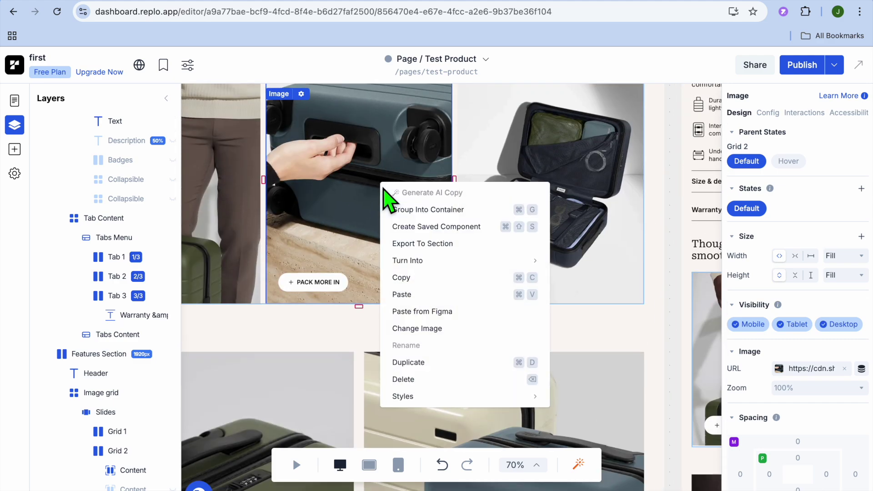
left_click(327, 194)
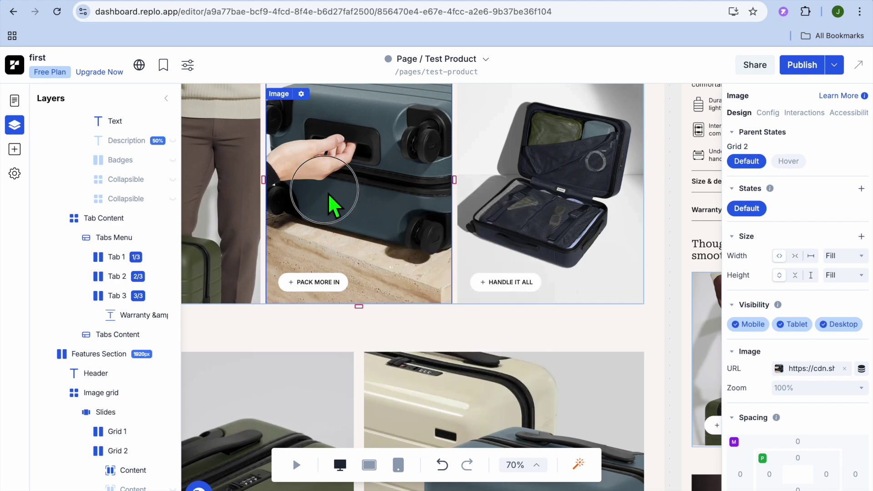
scroll(408, 353, "down", 10)
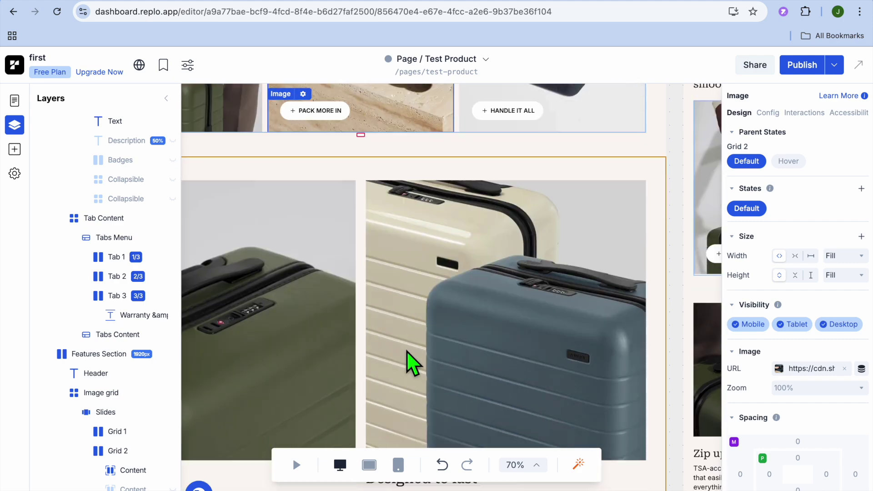
scroll(413, 362, "down", 5)
left_click(455, 315)
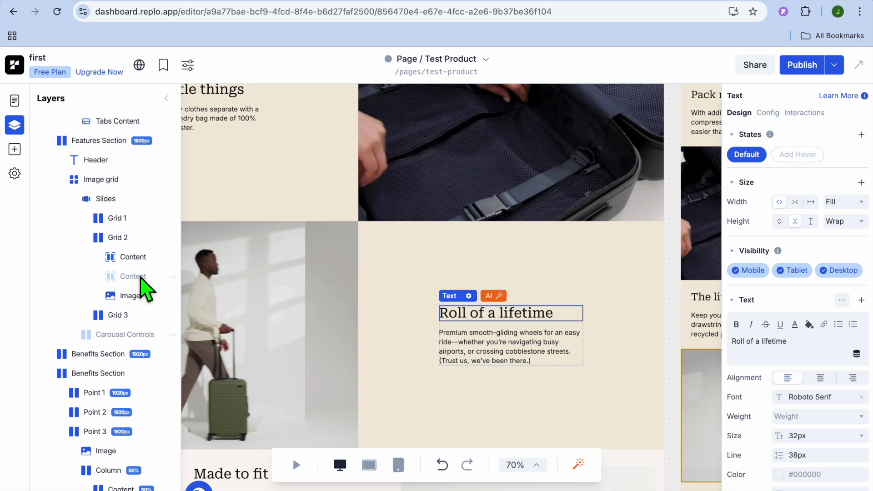
Browse the Insert panel's Basic, Layout, Product, Product Integrations and Page Integrations components.
left_click(15, 149)
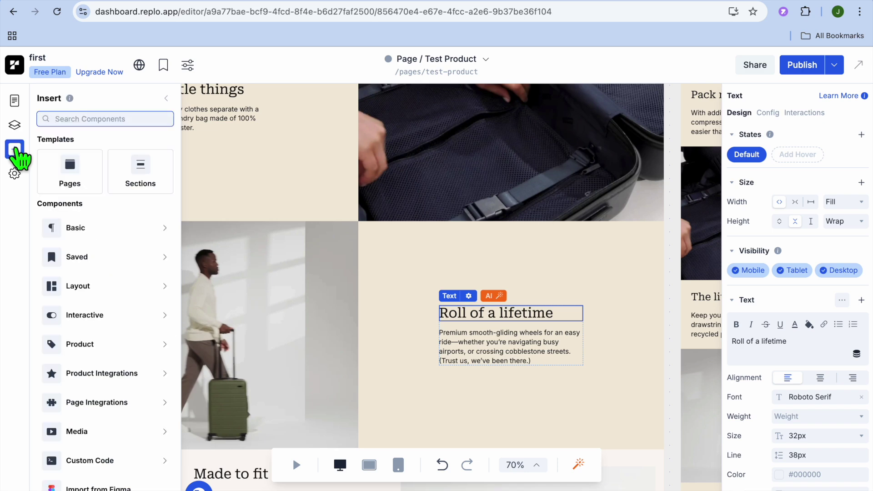
left_click(102, 234)
mouse_move(112, 286)
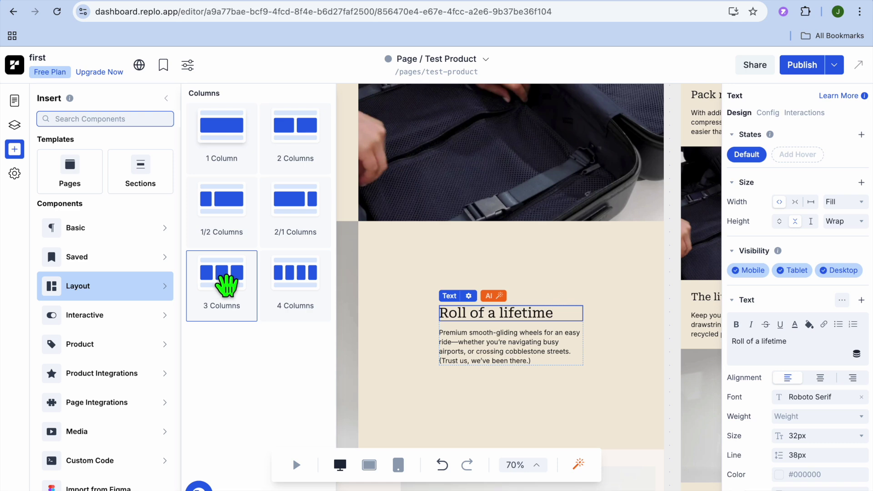
mouse_move(114, 346)
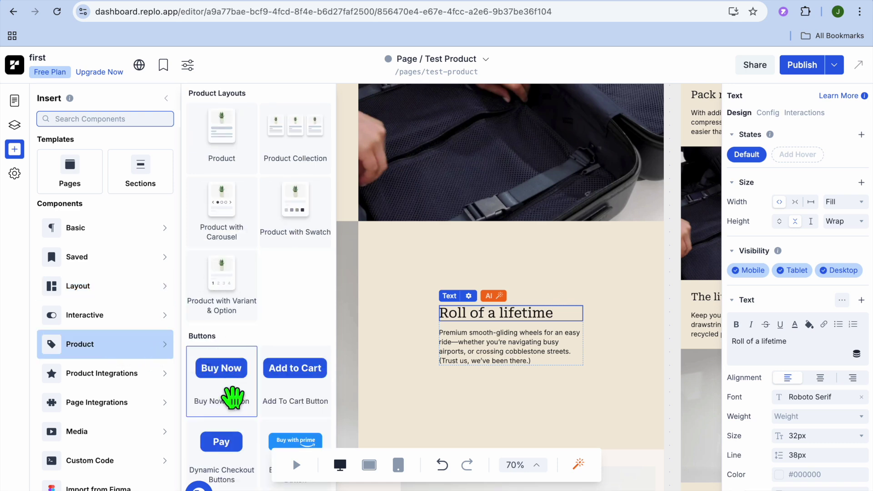
mouse_move(104, 375)
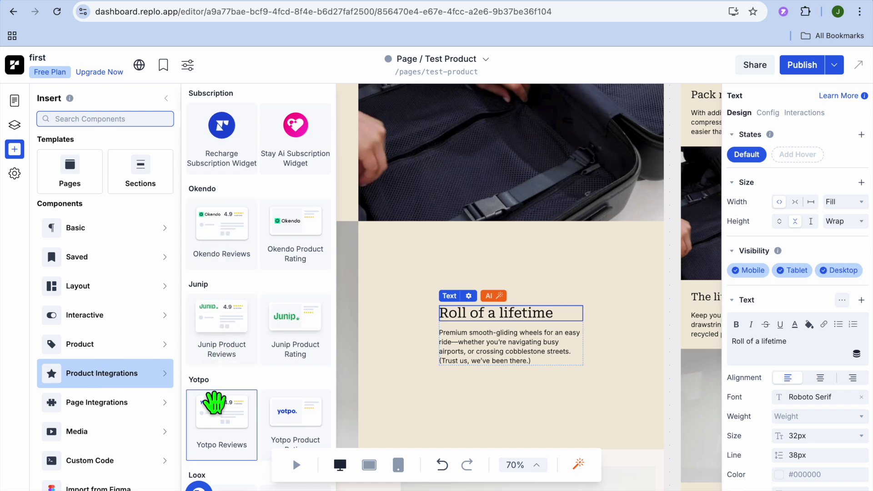
mouse_move(114, 407)
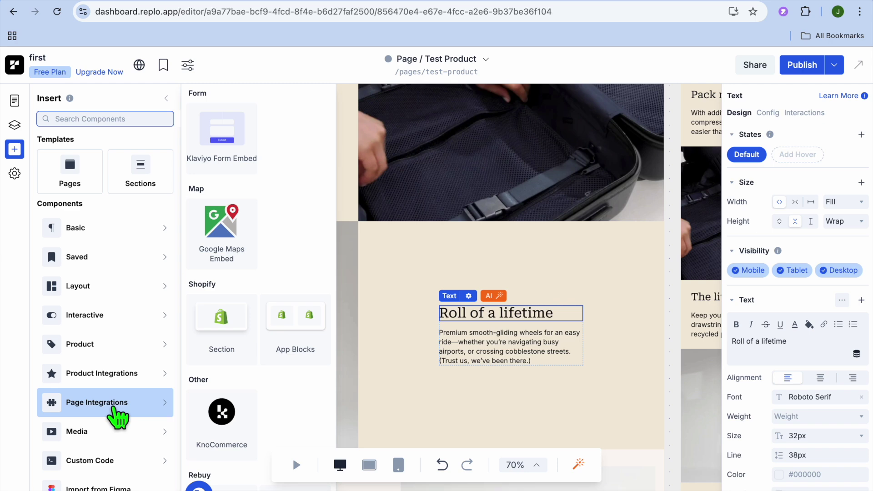
left_click(859, 64)
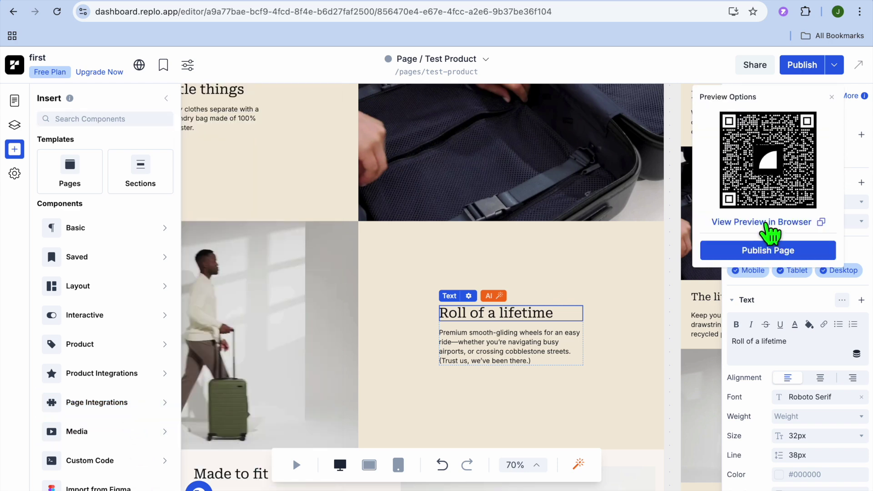
View the test page in the Shopify browser preview to check the podia image, then return to the editor.
left_click(772, 225)
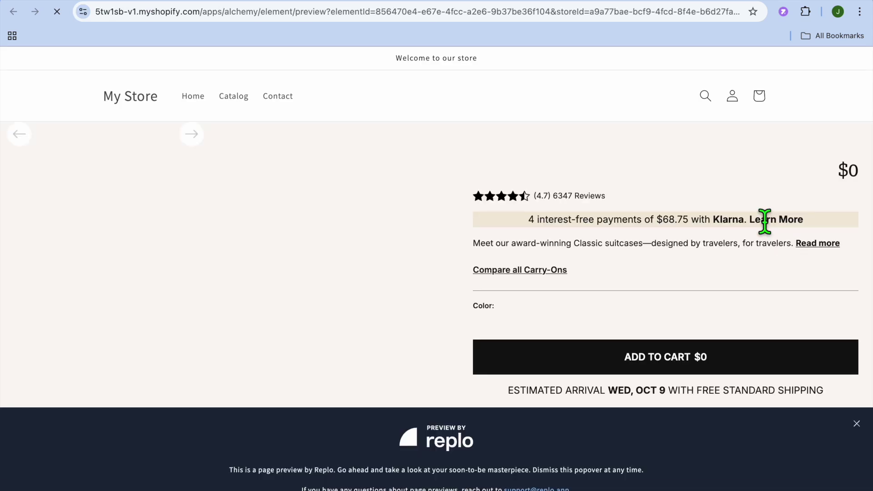
scroll(766, 222, "down", 20)
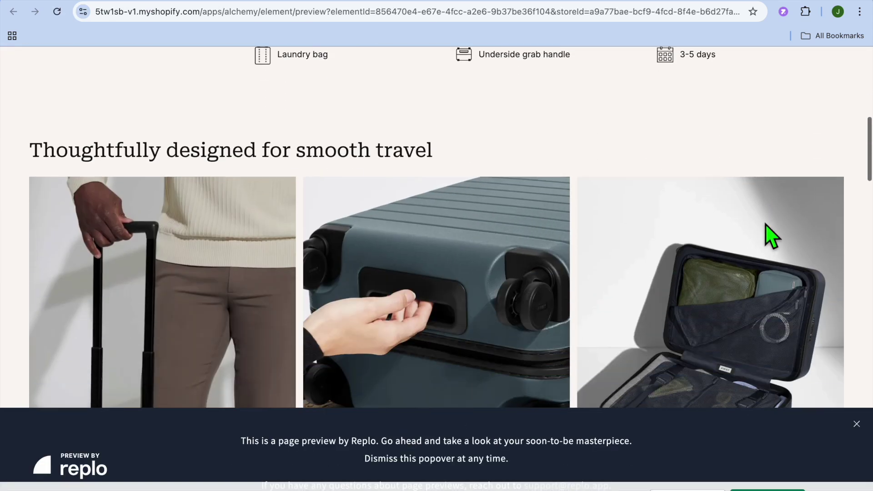
scroll(765, 222, "up", 20)
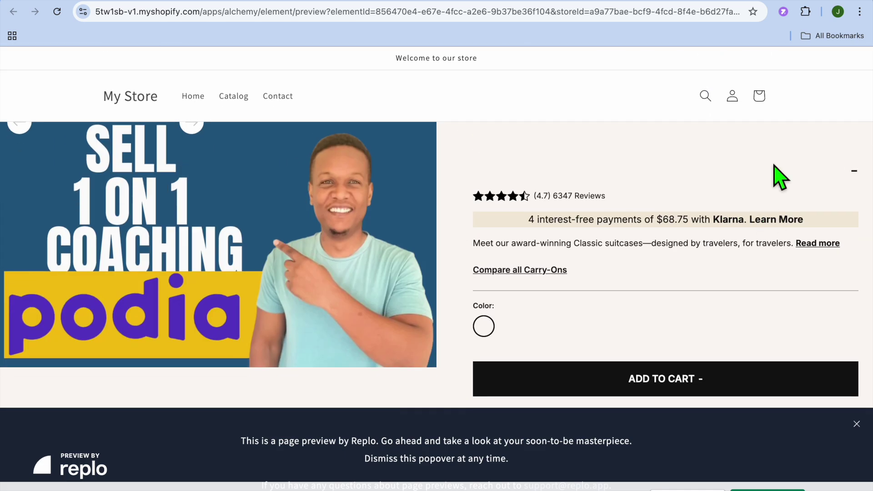
left_click(752, 2)
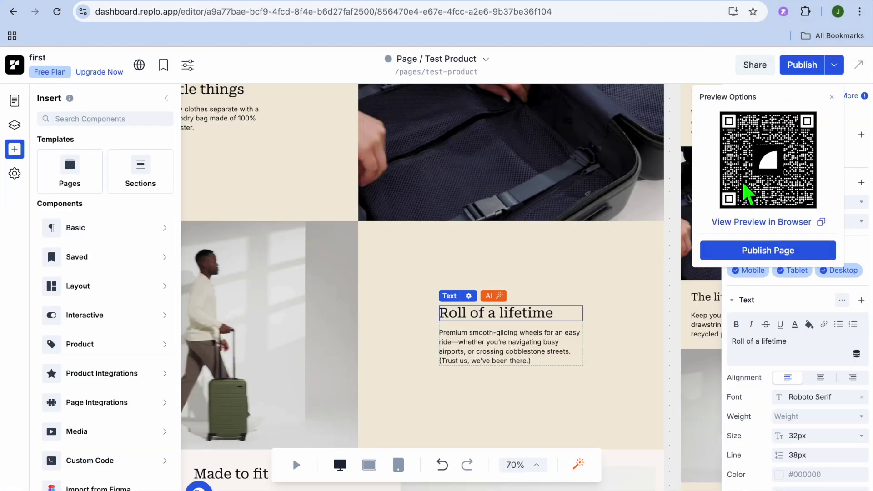
Attempt Publish Page, then close the Upgrade to publish pricing offer.
left_click(770, 254)
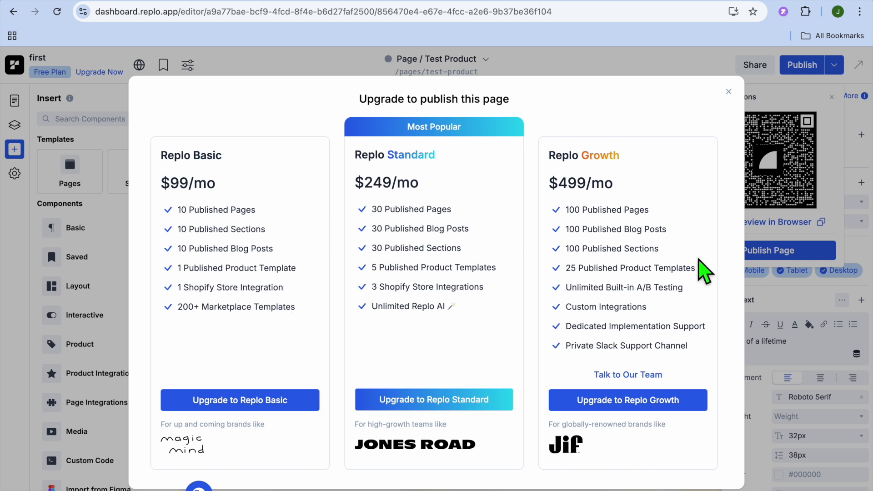
left_click(729, 92)
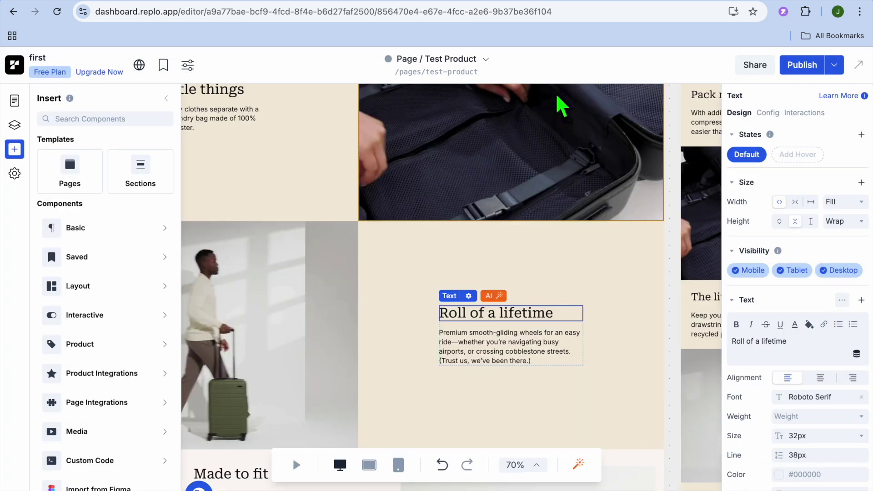